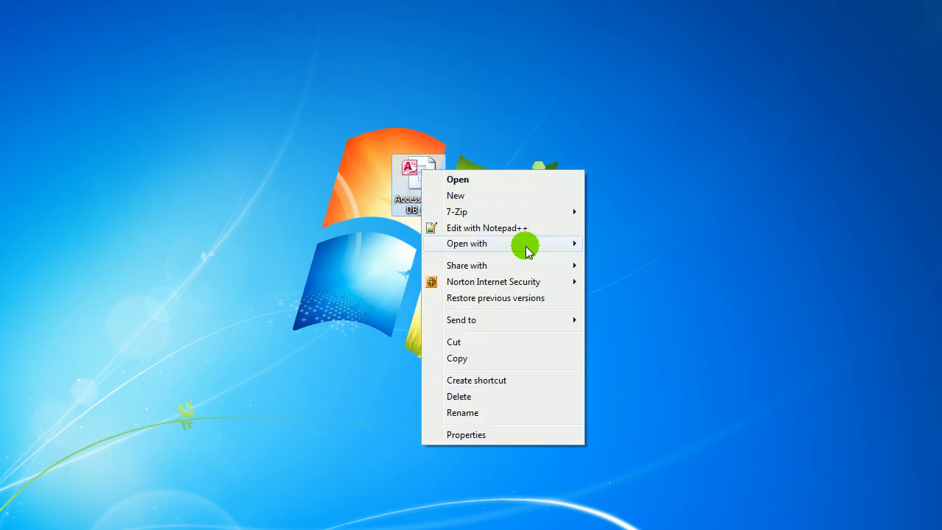
# - Open the Access2013_DB_04 database from the desktop in Access and open the tblSongs table
pyautogui.moveTo(558, 243)
pyautogui.click(655, 261)
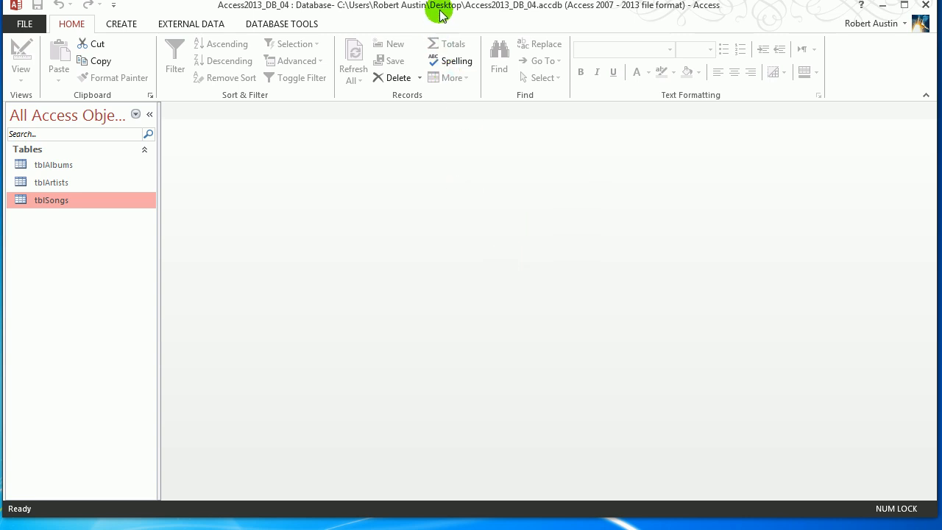
pyautogui.moveTo(442, 16); pyautogui.dragTo(442, 21)
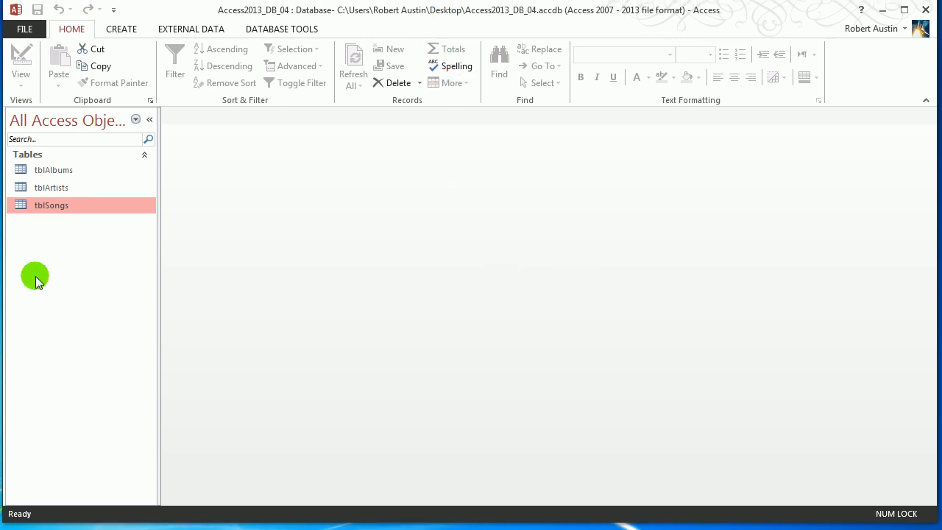
pyautogui.doubleClick(86, 209)
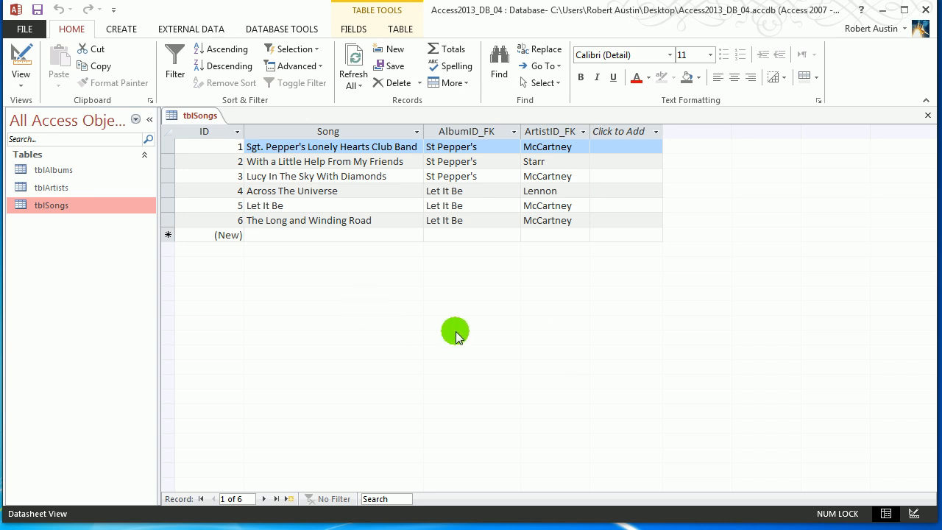
# - Look at the AlbumID_FK and ArtistID_FK columns in tblSongs and open the tblArtists and tblAlbums tables
pyautogui.click(495, 131)
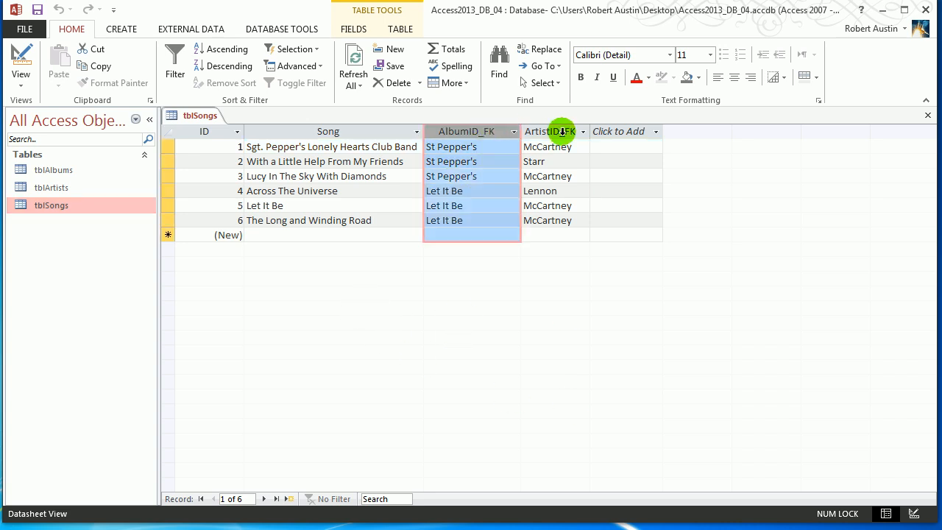
pyautogui.click(564, 131)
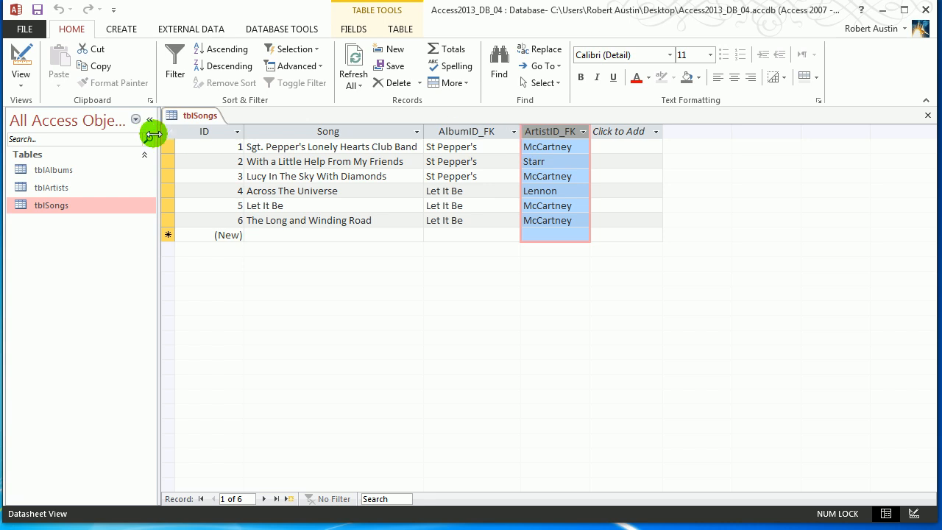
pyautogui.doubleClick(61, 184)
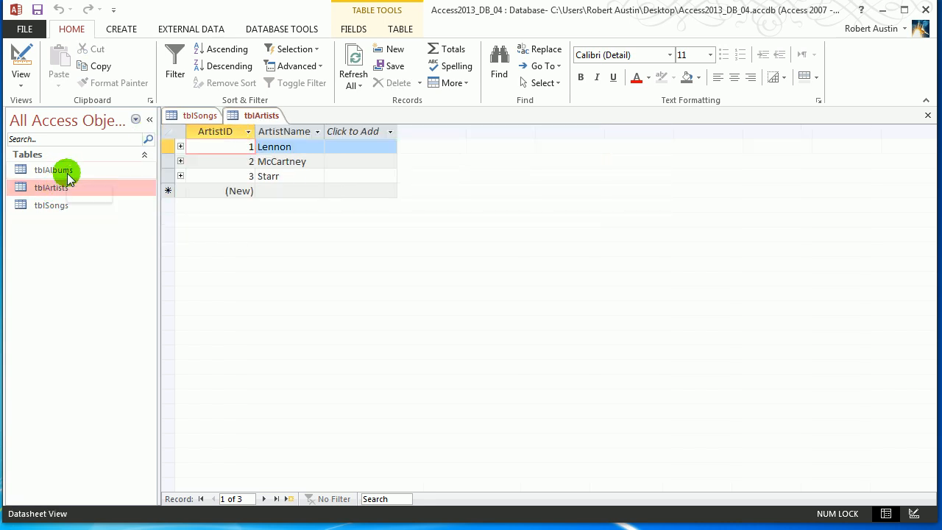
pyautogui.doubleClick(64, 171)
# - Compare the AlbumID_FK column in tblSongs with the AlbumID key column in tblAlbums
pyautogui.click(199, 116)
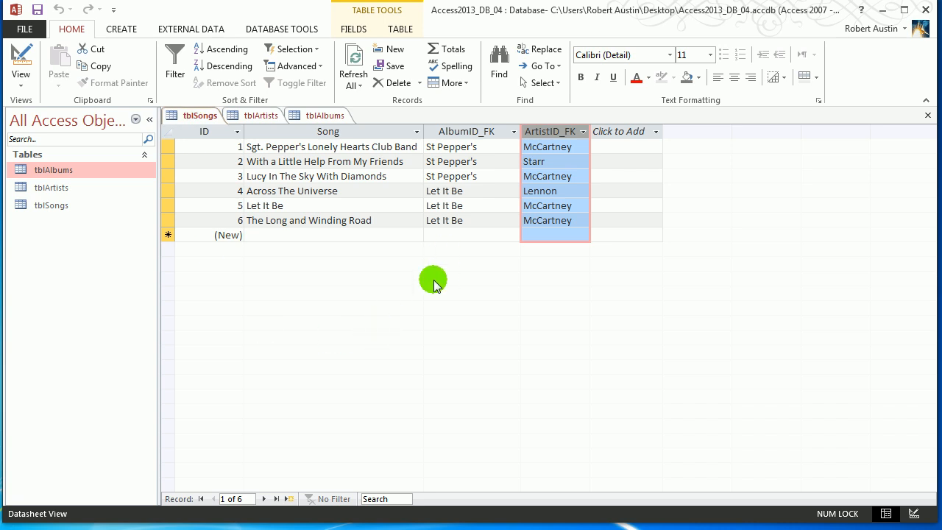
pyautogui.click(470, 133)
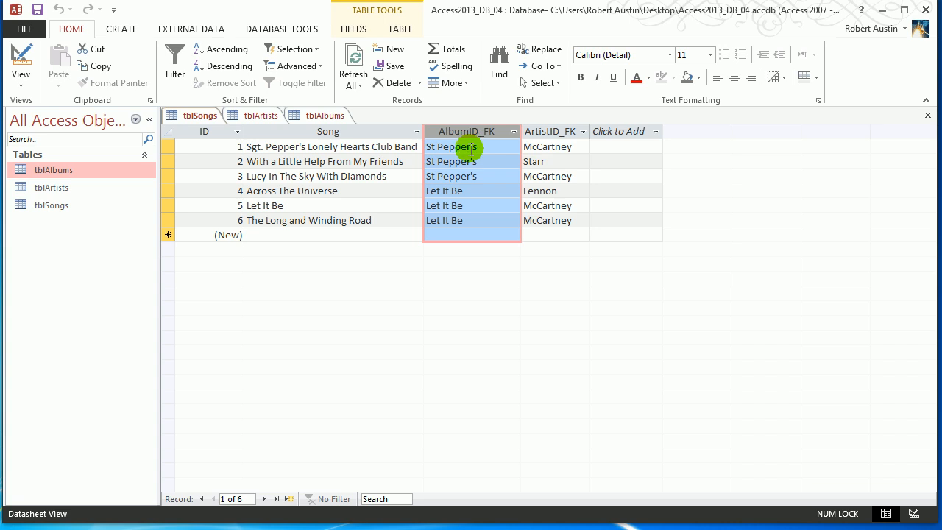
pyautogui.click(317, 115)
pyautogui.click(225, 135)
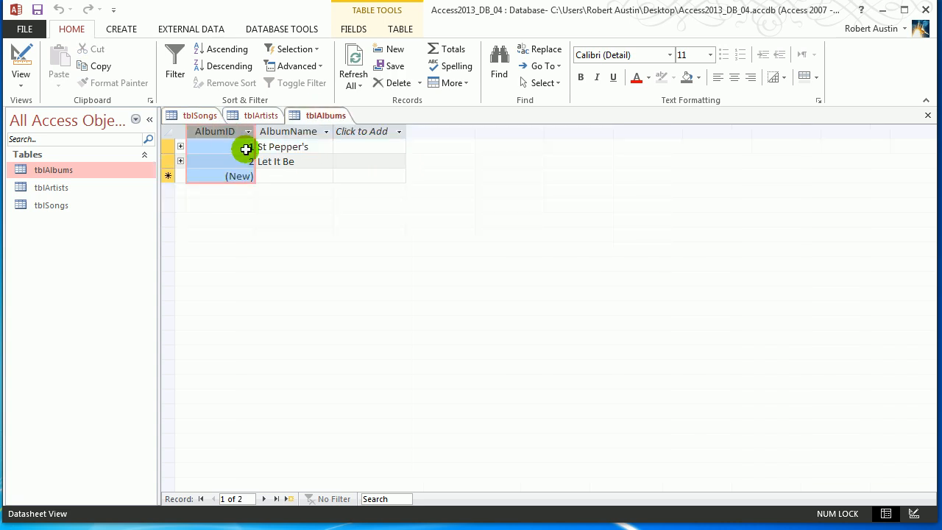
pyautogui.click(207, 116)
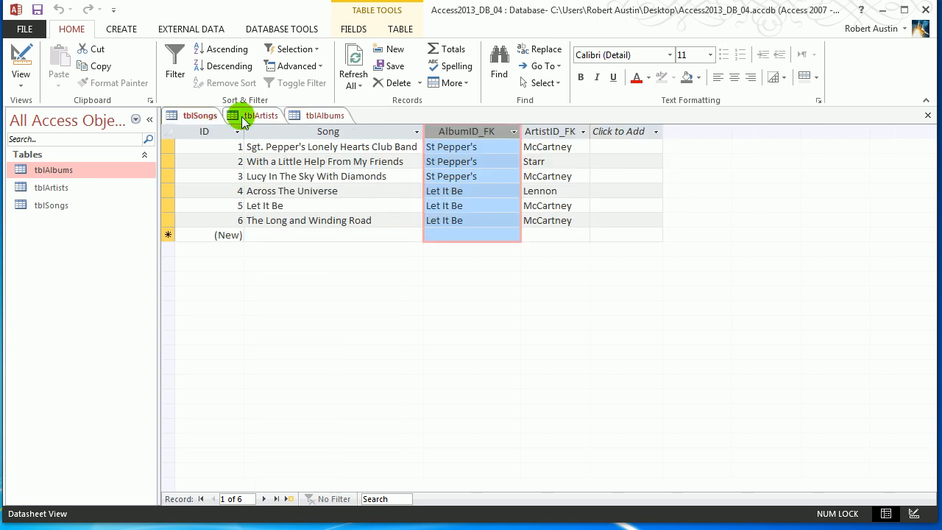
pyautogui.moveTo(480, 148); pyautogui.dragTo(423, 148)
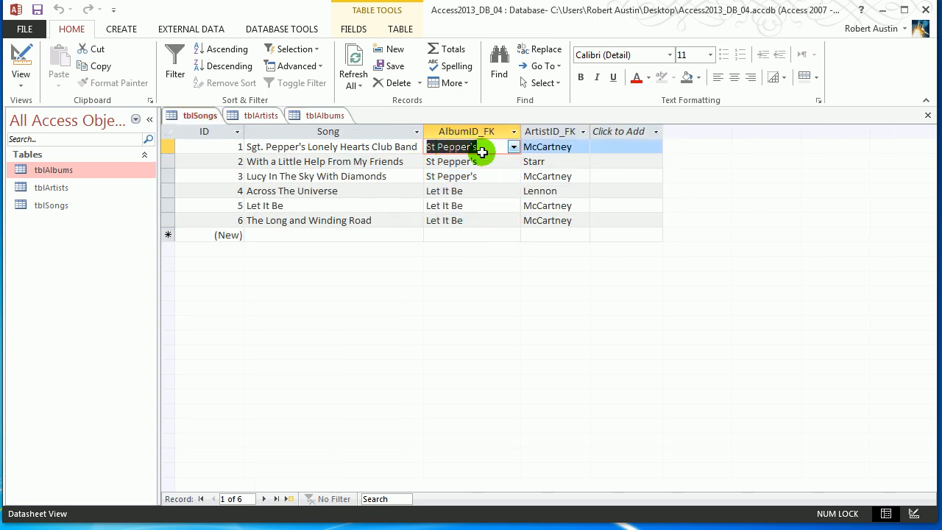
pyautogui.moveTo(479, 160); pyautogui.dragTo(414, 160)
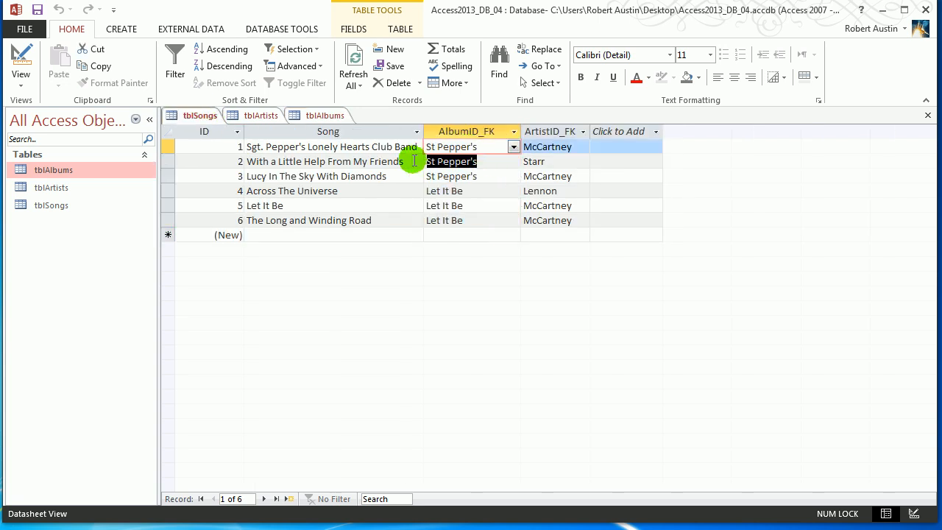
# - Change the first album's name in tblAlbums to "St Pepper's abc" and check the AlbumID_FK values in tblSongs
pyautogui.click(323, 115)
pyautogui.click(326, 145)
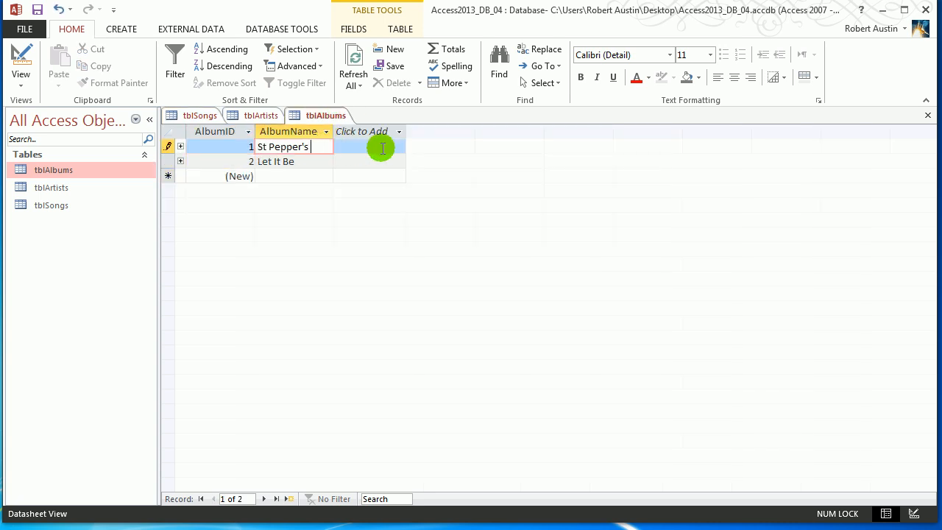
pyautogui.write('ab')
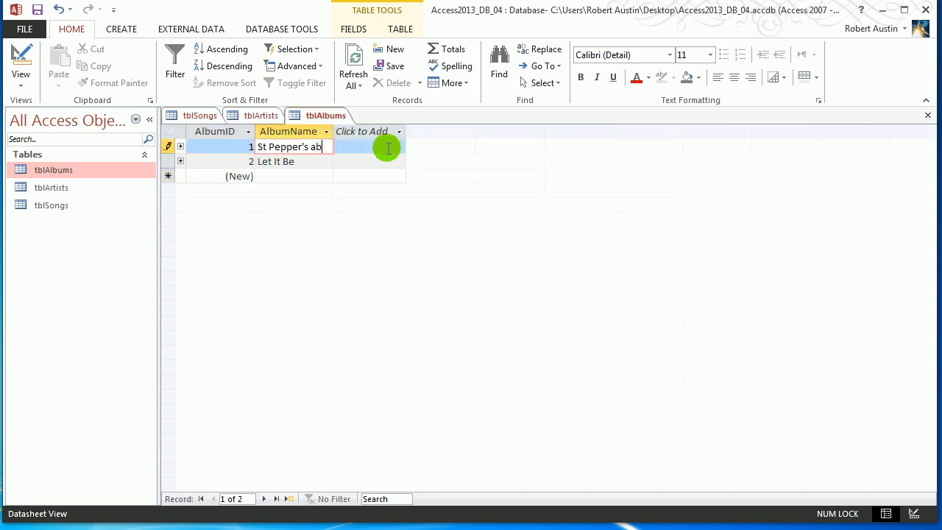
pyautogui.write('c')
pyautogui.click(225, 144)
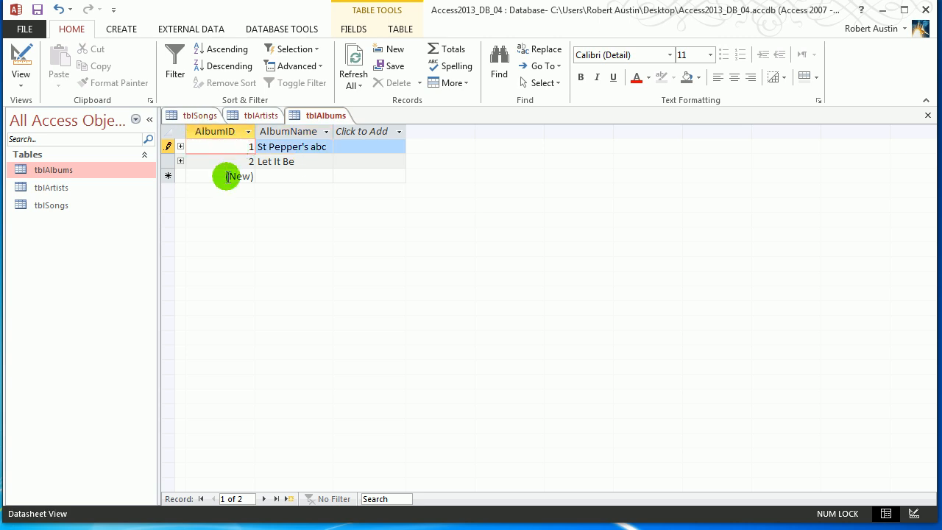
pyautogui.click(265, 162)
pyautogui.click(193, 115)
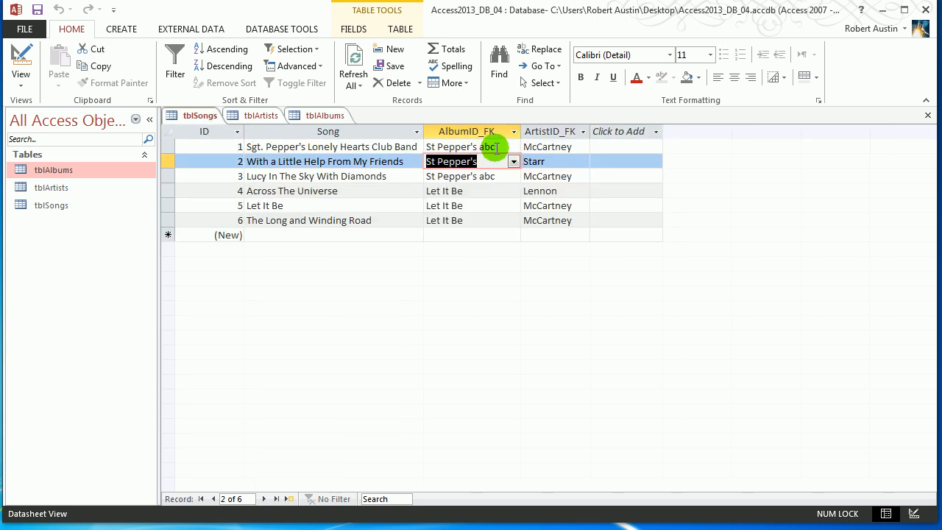
pyautogui.click(480, 190)
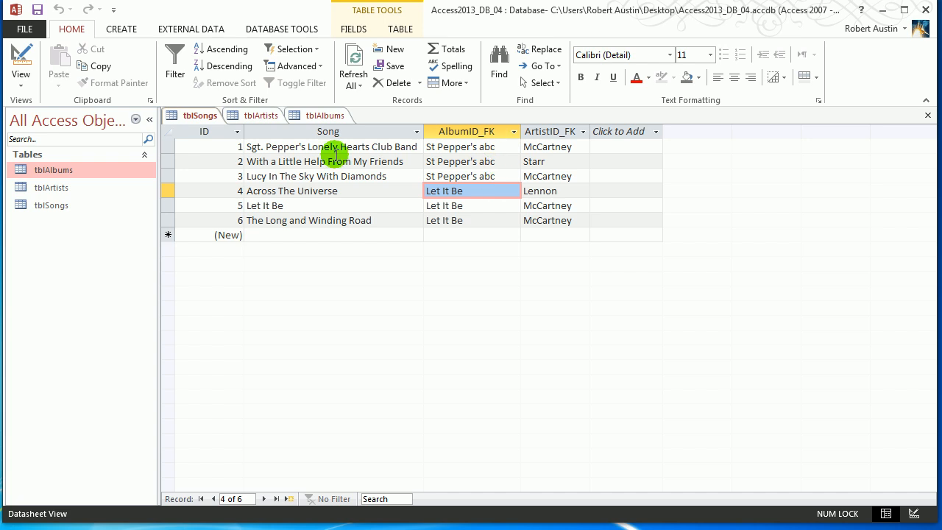
# - Restore the first album's name in tblAlbums to "St Pepper's" and check the AlbumID_FK values in tblSongs again
pyautogui.click(315, 115)
pyautogui.click(332, 148)
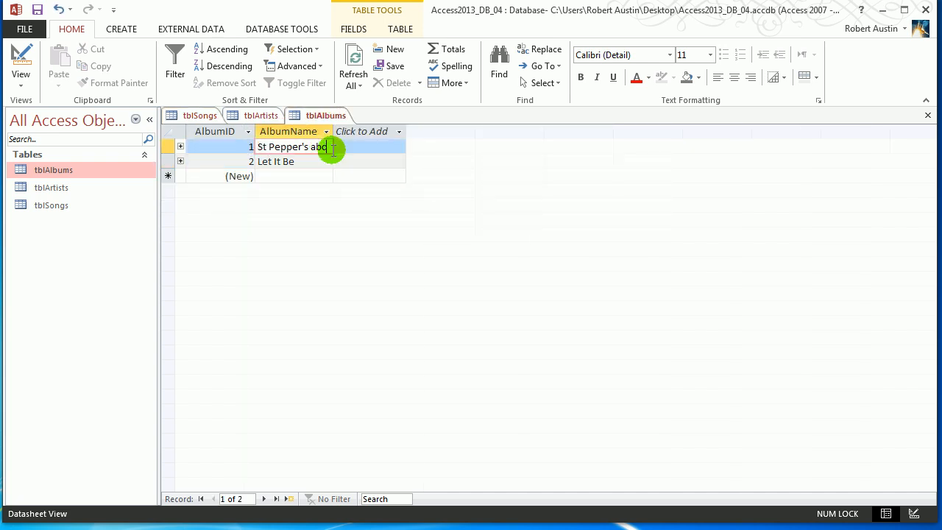
pyautogui.press('Down')
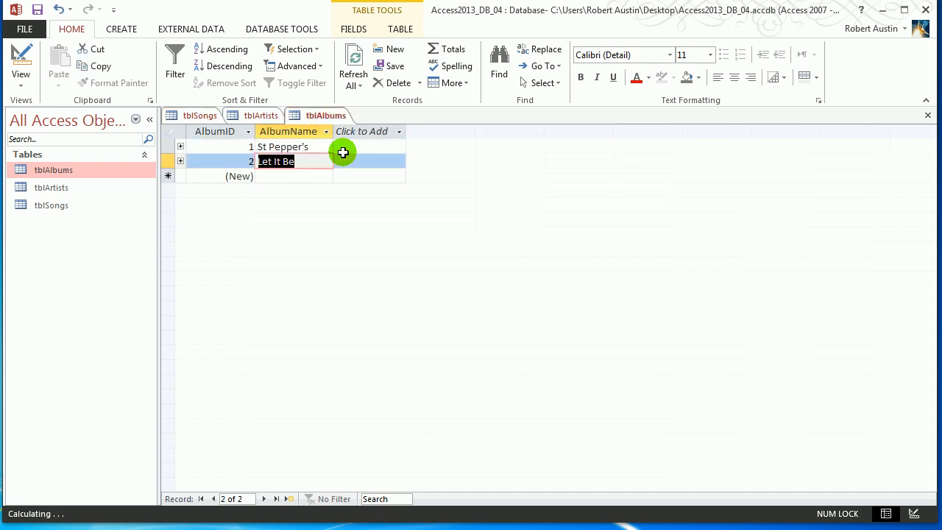
pyautogui.click(199, 117)
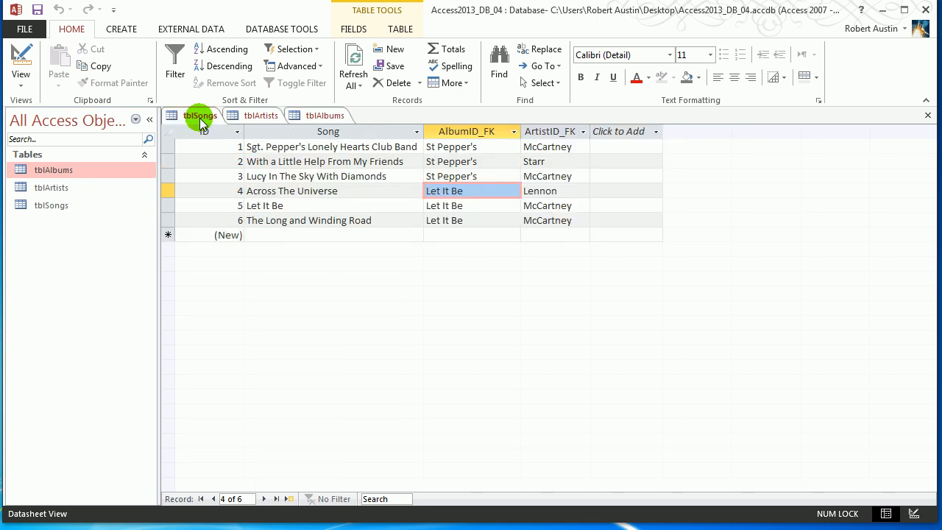
# - Close the tblArtists and tblAlbums tables, leaving only tblSongs open
pyautogui.click(254, 115)
pyautogui.rightClick(259, 118)
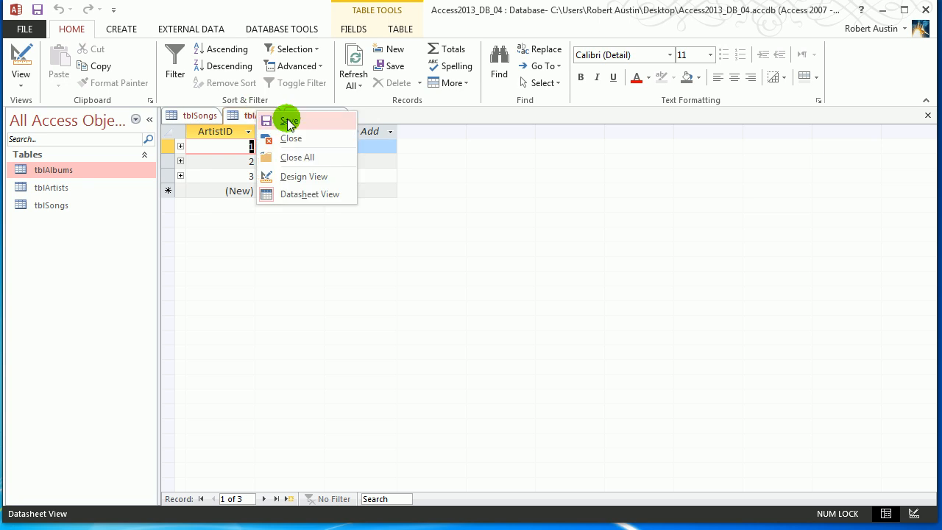
pyautogui.click(268, 120)
pyautogui.rightClick(267, 120)
pyautogui.click(280, 140)
pyautogui.rightClick(267, 119)
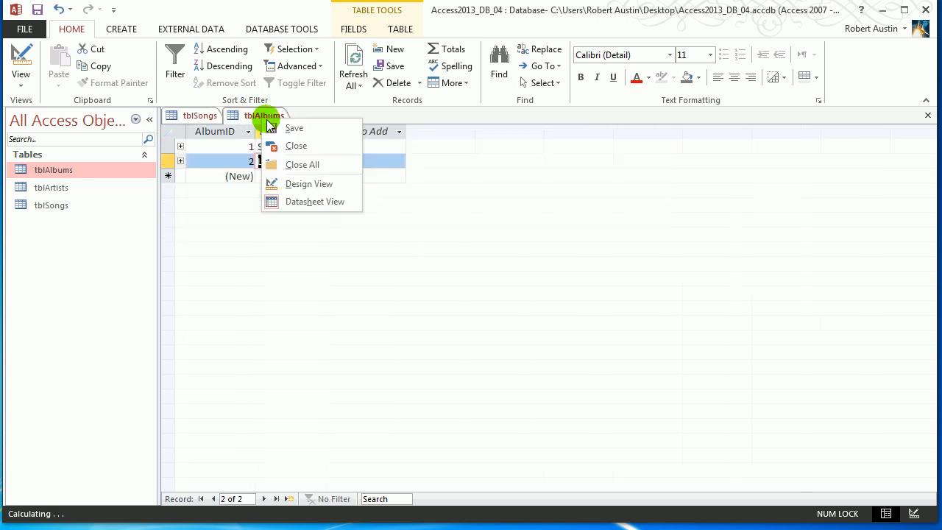
pyautogui.click(268, 120)
pyautogui.rightClick(265, 121)
pyautogui.click(280, 141)
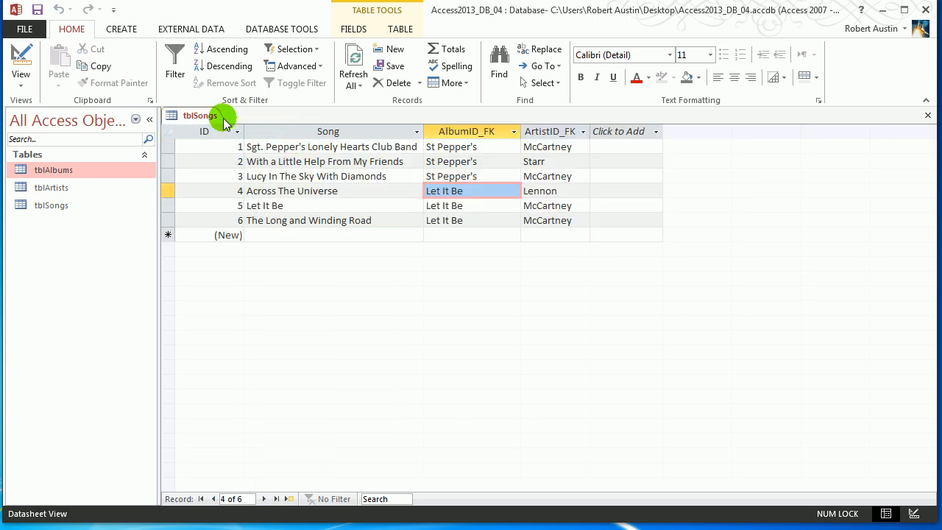
# - Add the song "Two of Us" as a new tblSongs record with album Let It Be and artist McCartney
pyautogui.click(310, 237)
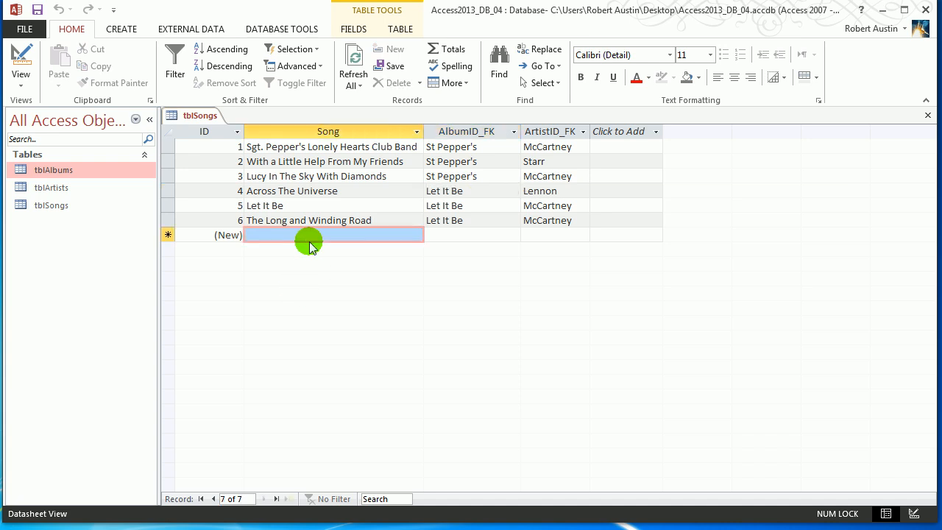
pyautogui.write('Two of Us')
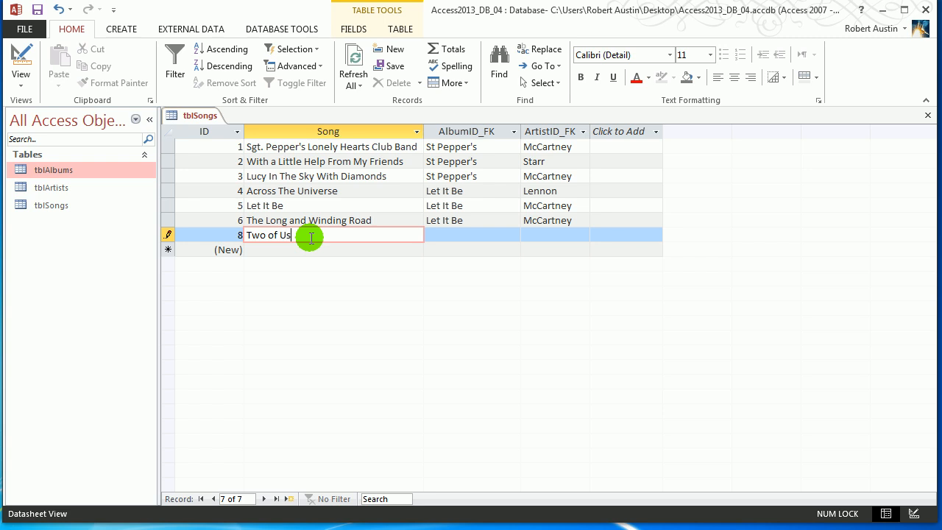
pyautogui.click(508, 236)
pyautogui.click(486, 264)
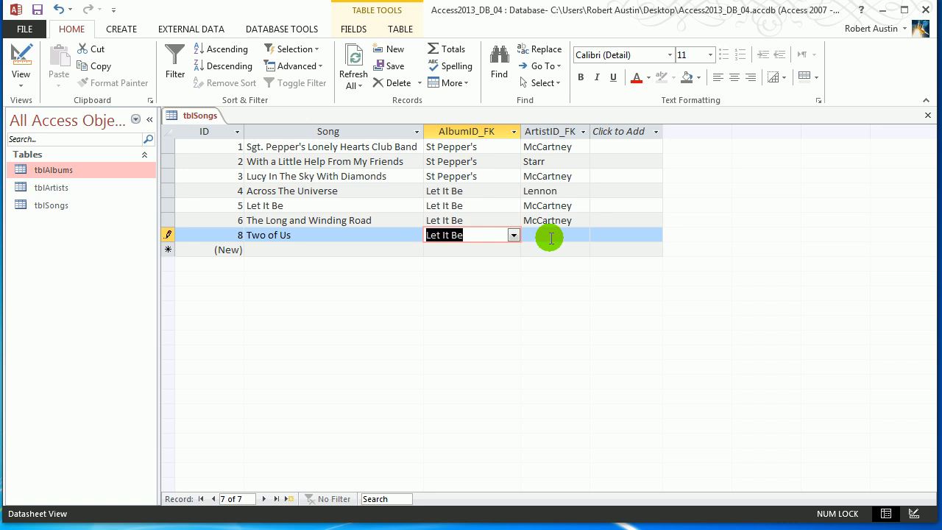
pyautogui.click(583, 235)
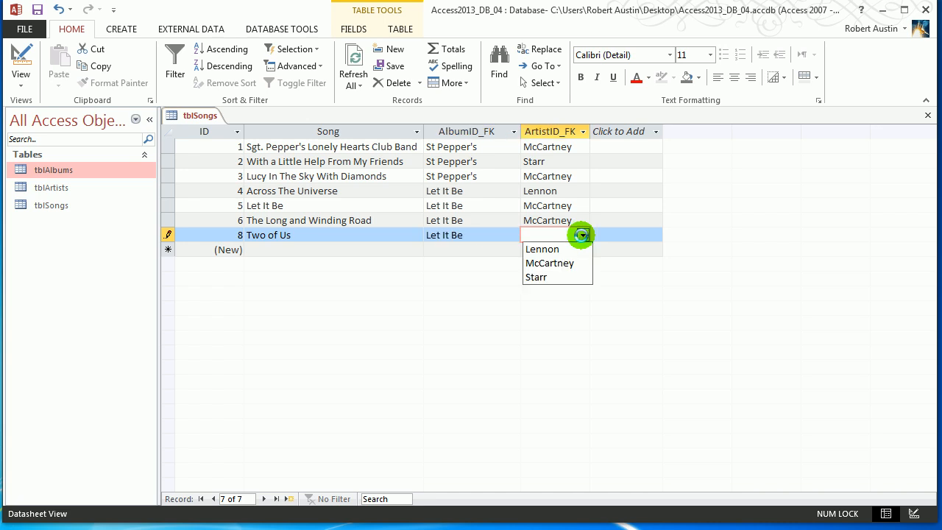
pyautogui.click(567, 267)
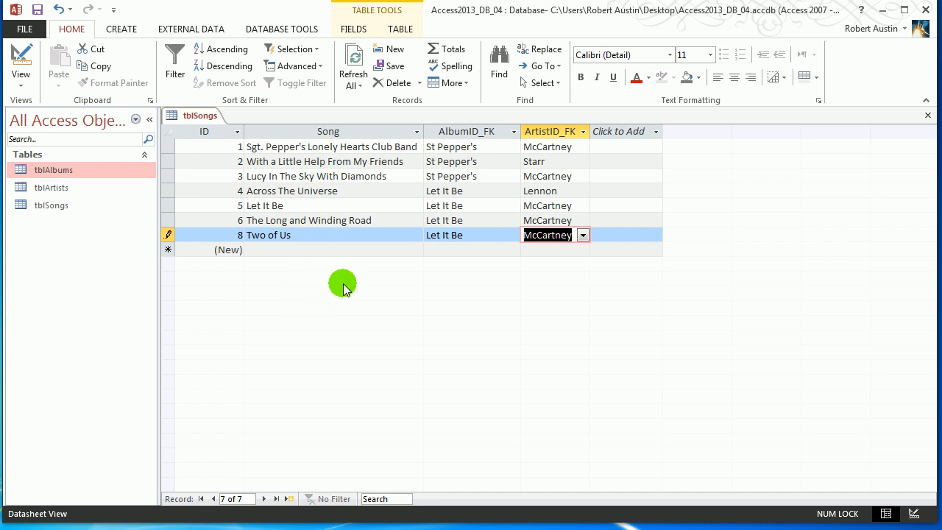
# - Close tblSongs, reopen it to check the Two of Us record, and close the table again
pyautogui.rightClick(195, 116)
pyautogui.click(221, 138)
pyautogui.doubleClick(52, 204)
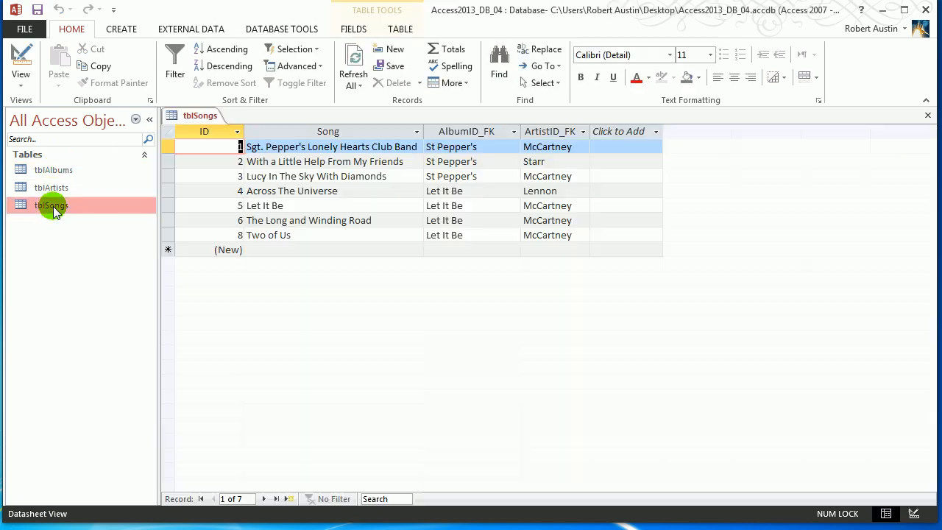
pyautogui.rightClick(196, 116)
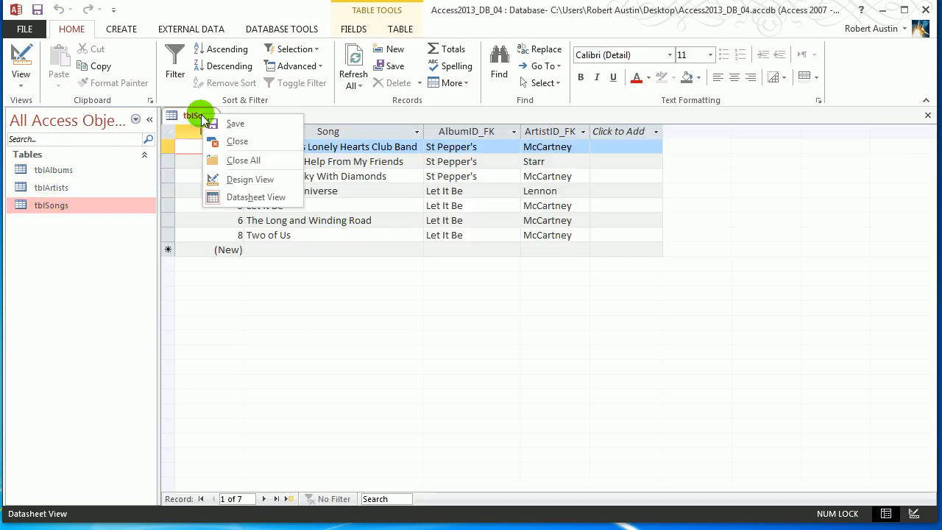
pyautogui.click(237, 142)
# - Add the artist "Lennon - McCartney" to tblArtists and fit the ArtistName column's width to its contents
pyautogui.doubleClick(65, 184)
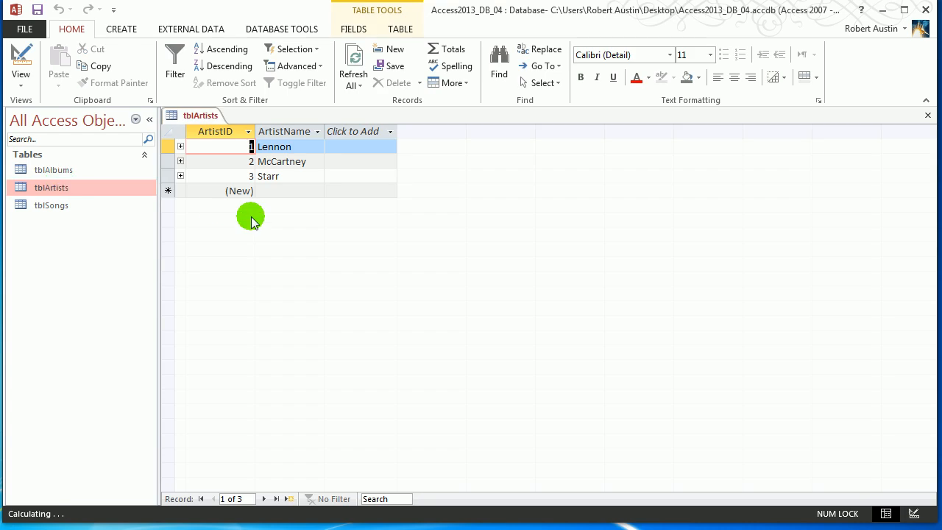
pyautogui.click(290, 189)
pyautogui.write('LE')
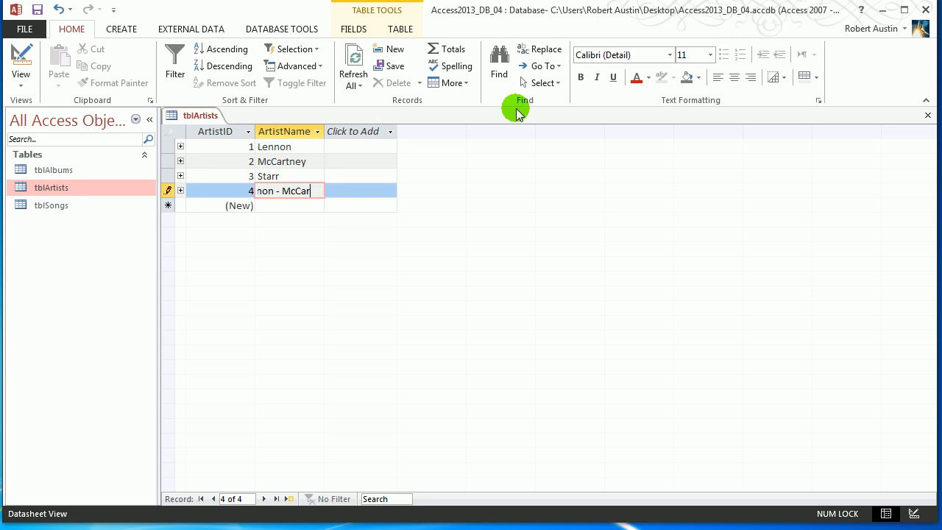
pyautogui.click(285, 158)
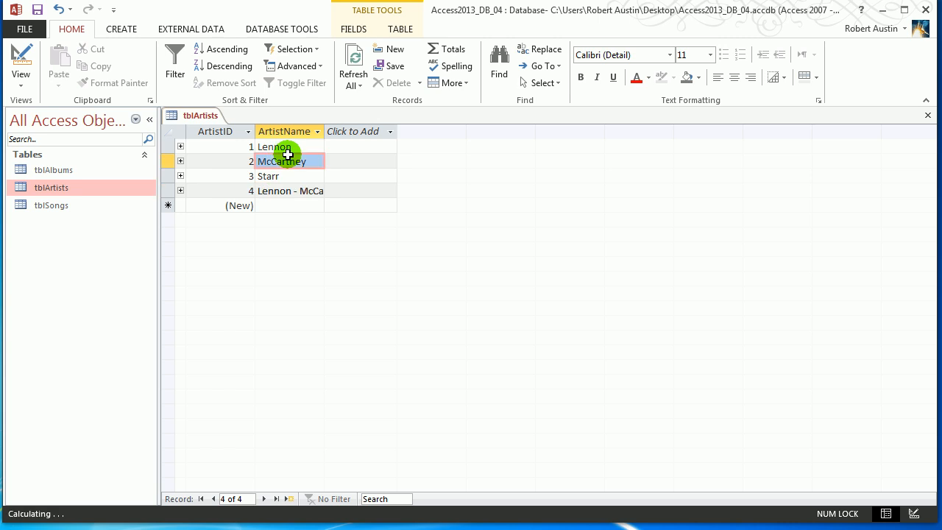
pyautogui.doubleClick(325, 133)
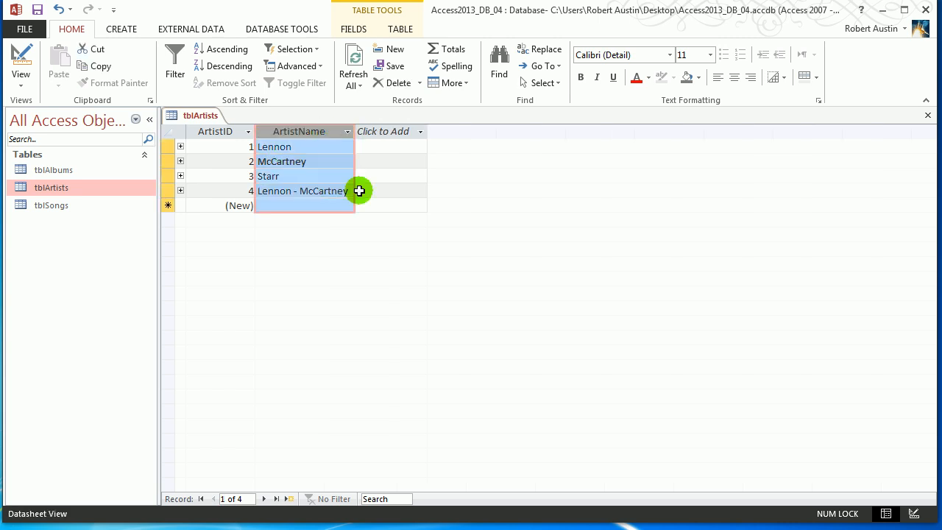
pyautogui.click(317, 193)
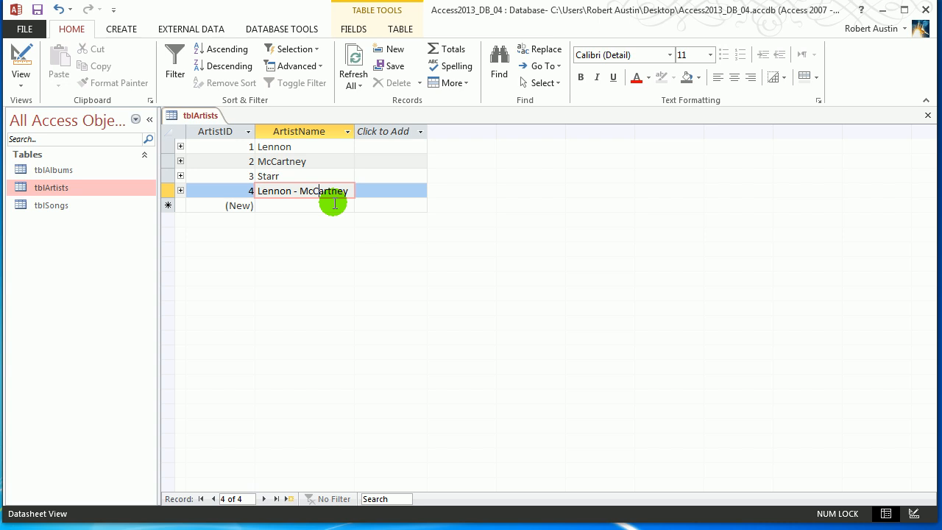
# - Delete the Lennon - McCartney record from tblArtists and close the table
pyautogui.click(299, 176)
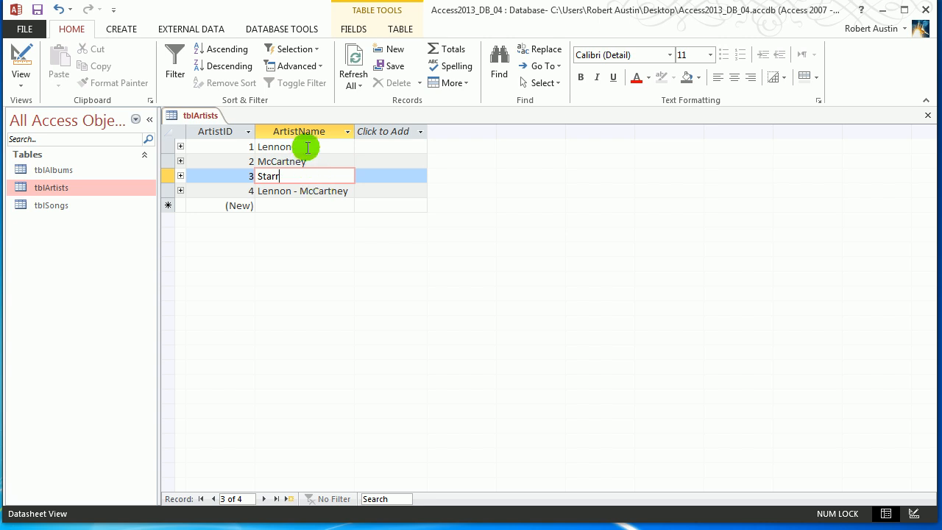
pyautogui.click(174, 189)
pyautogui.press('Delete')
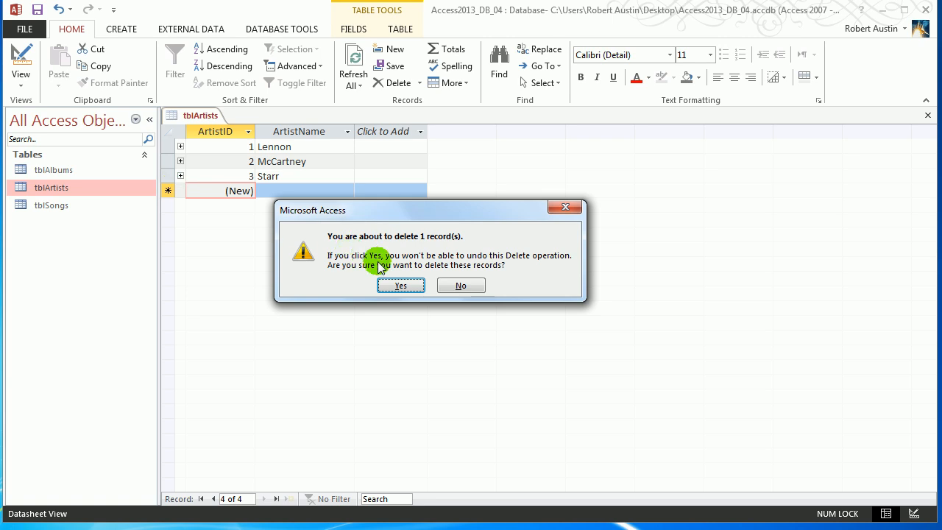
pyautogui.click(407, 287)
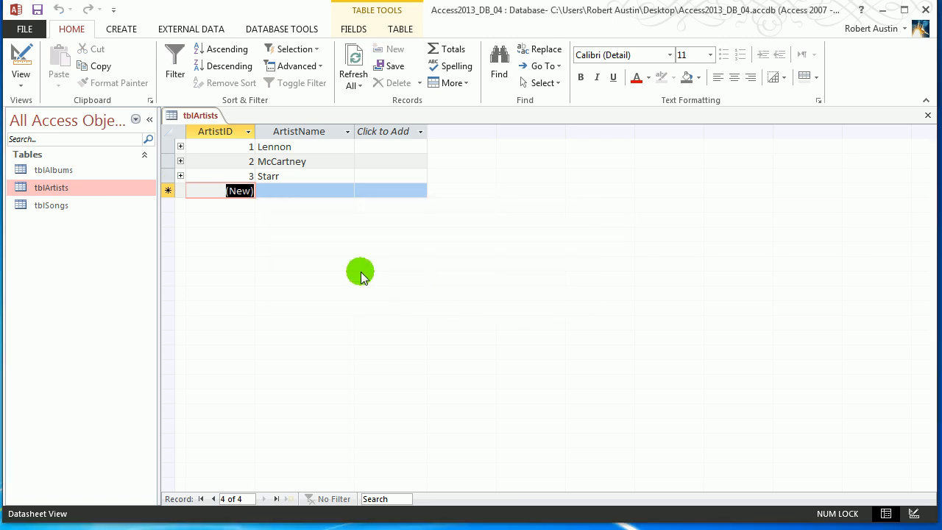
pyautogui.rightClick(205, 118)
pyautogui.click(230, 129)
pyautogui.rightClick(197, 116)
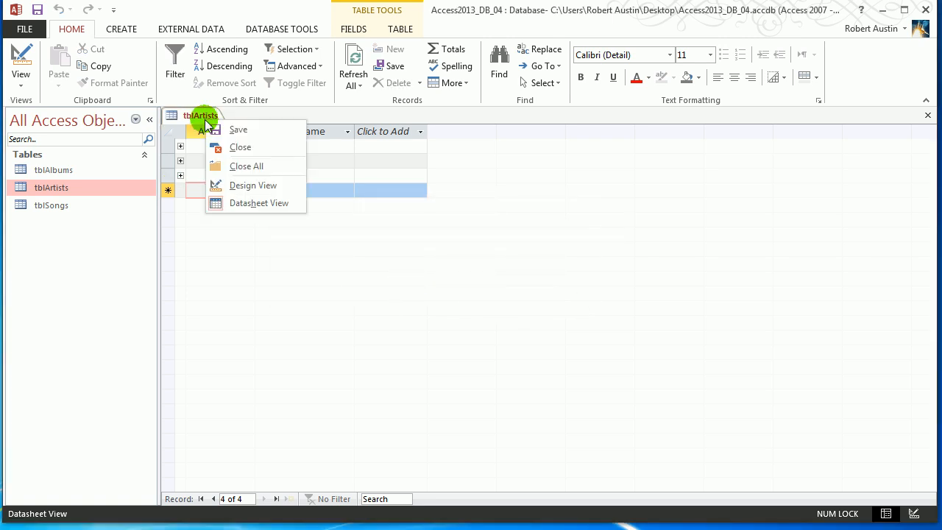
pyautogui.click(238, 145)
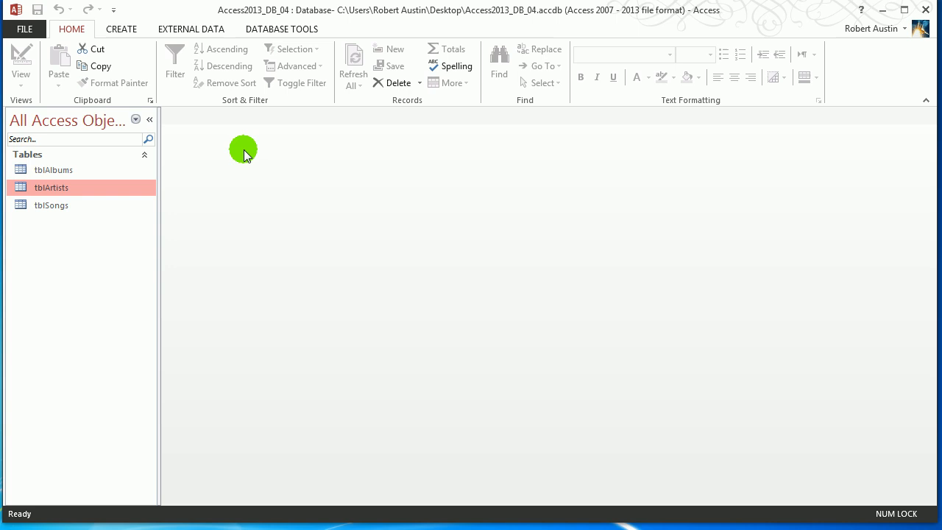
# - Open the database relationships diagram and move tblArtists farther away from tblSongs
pyautogui.click(281, 28)
pyautogui.click(174, 59)
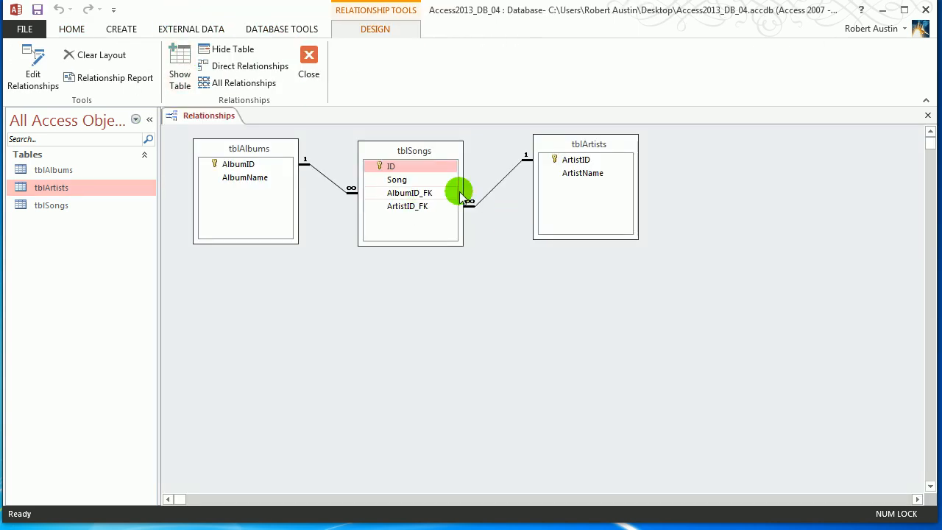
pyautogui.click(458, 166)
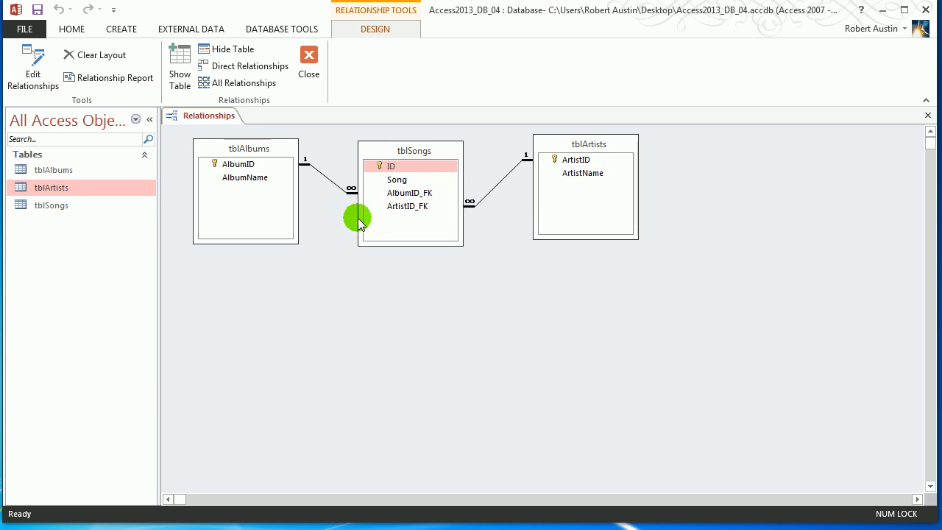
pyautogui.moveTo(595, 142); pyautogui.dragTo(596, 148)
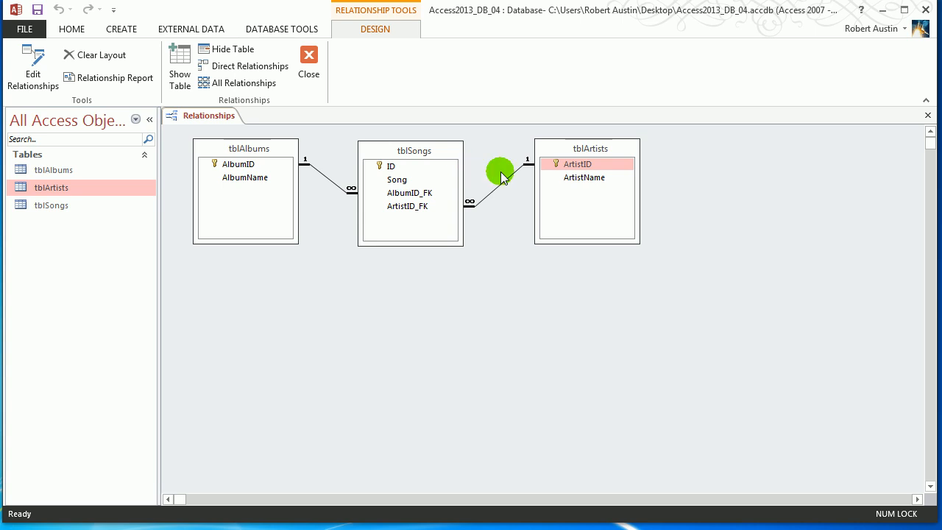
pyautogui.moveTo(602, 161); pyautogui.dragTo(472, 187)
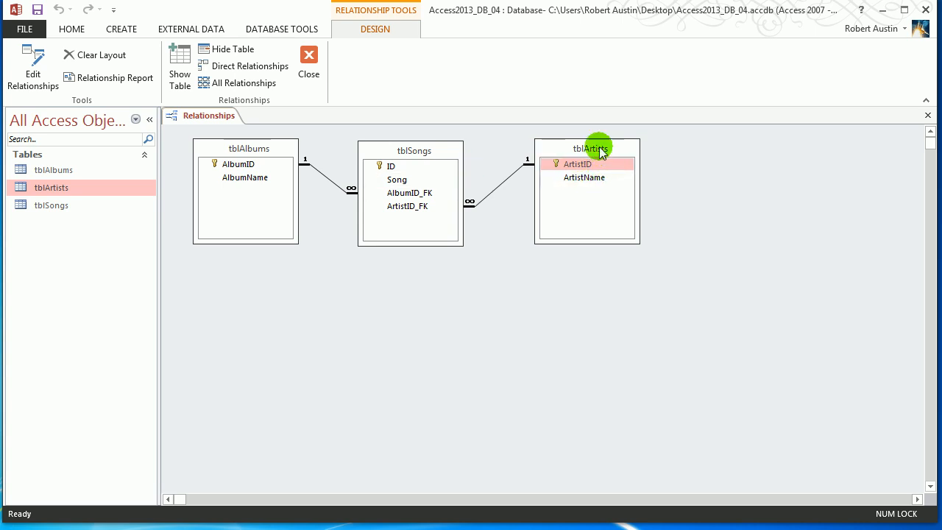
pyautogui.moveTo(599, 147); pyautogui.dragTo(617, 142)
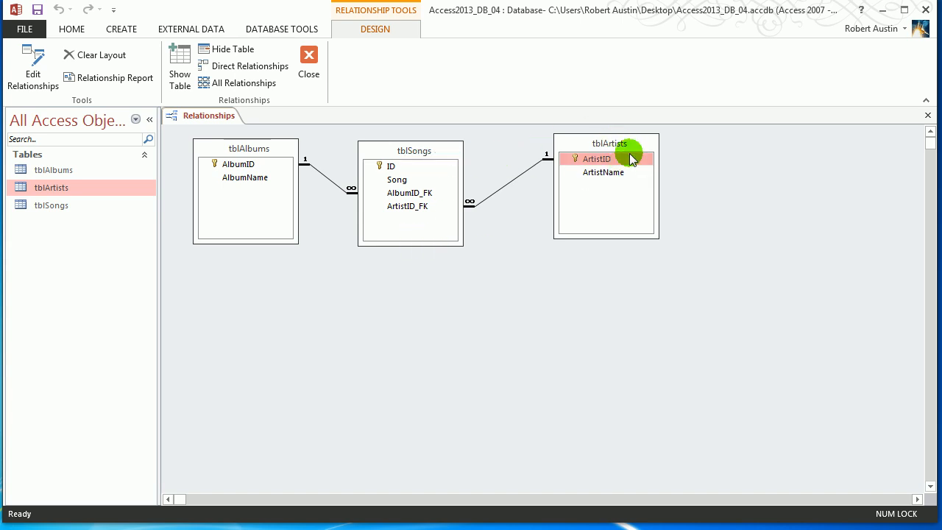
pyautogui.moveTo(631, 159); pyautogui.dragTo(438, 219)
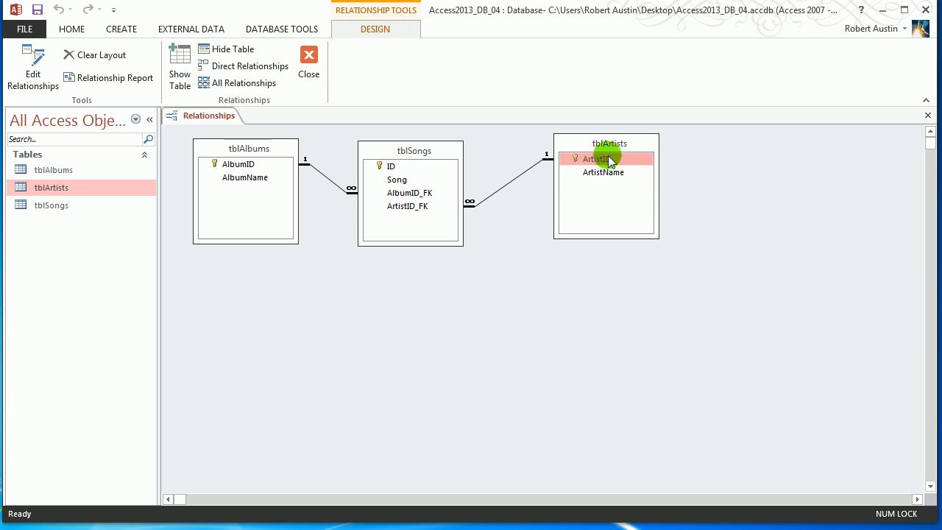
pyautogui.moveTo(610, 144); pyautogui.dragTo(703, 146)
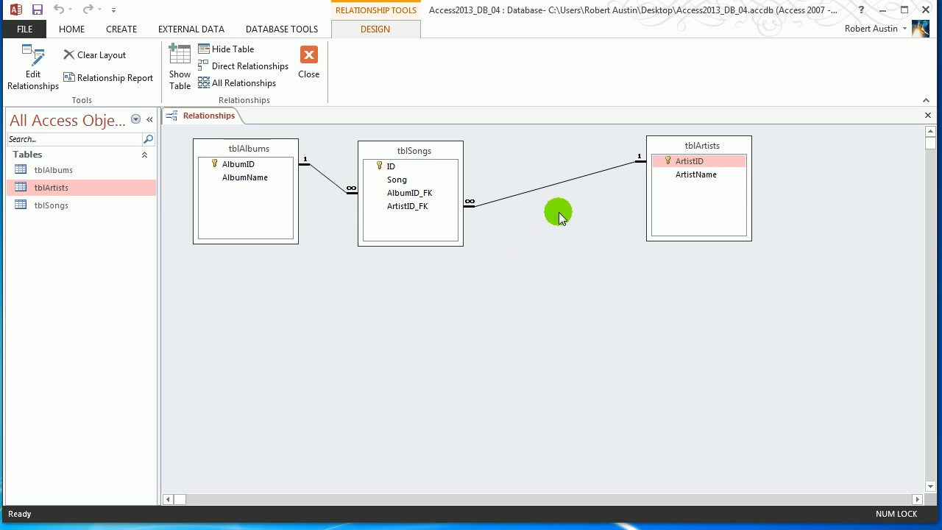
# - Delete the relationship between tblSongs and tblArtists
pyautogui.rightClick(557, 187)
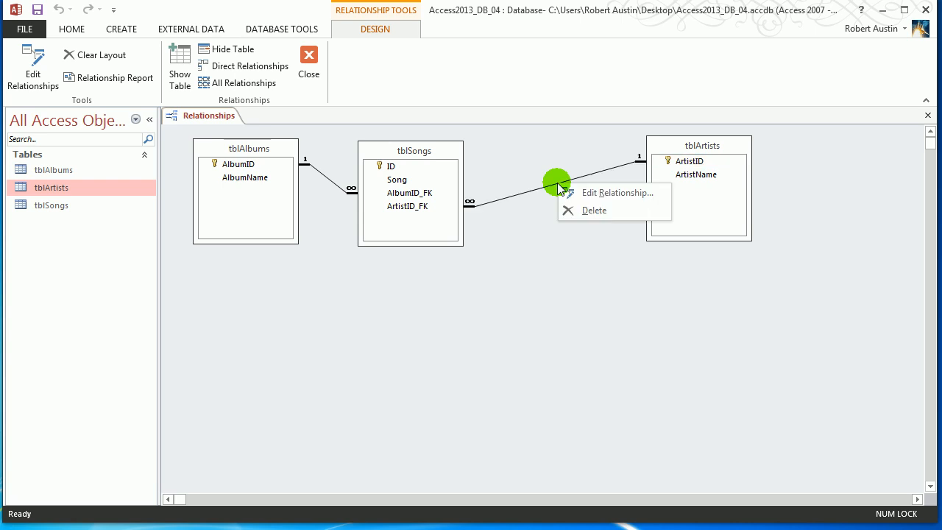
pyautogui.click(589, 210)
pyautogui.click(400, 278)
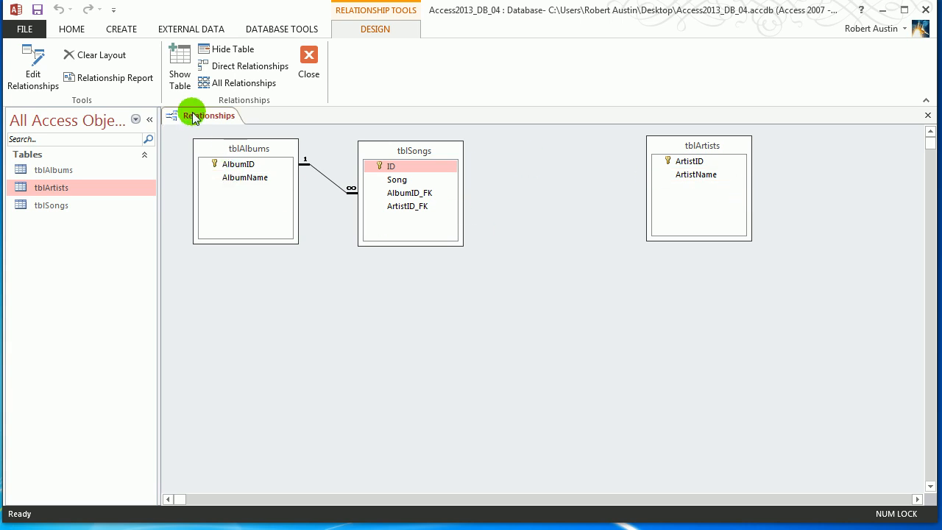
# - Create a new table in Design View with the fields SongID_FK and ArtistID_FK, both of data type Number
pyautogui.click(121, 33)
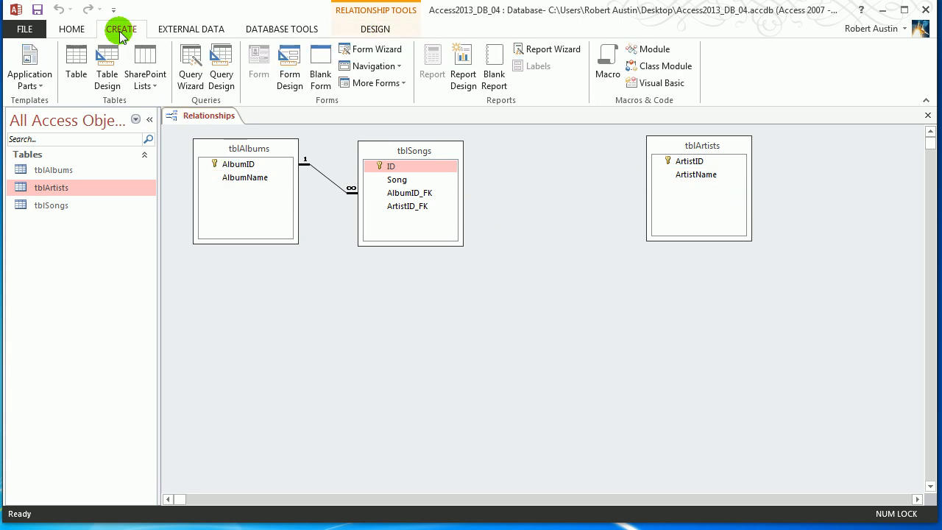
pyautogui.click(114, 85)
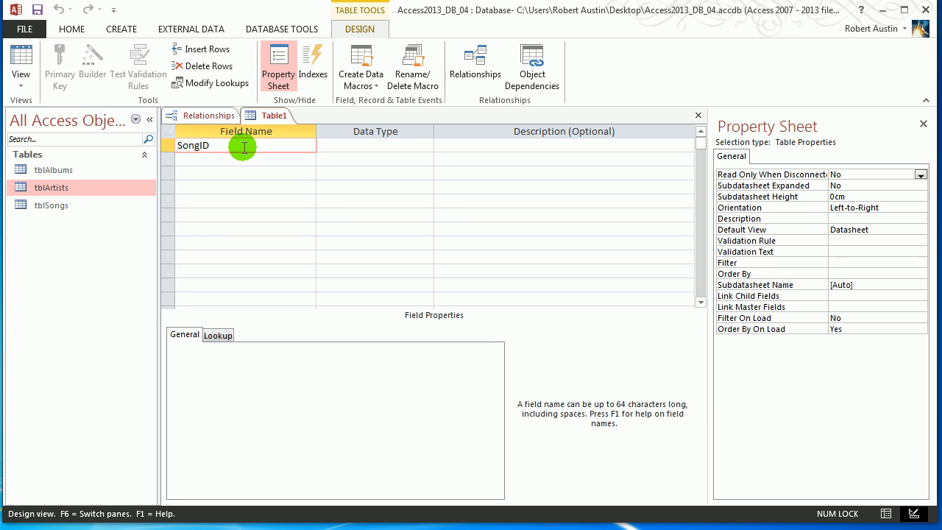
pyautogui.click(413, 145)
pyautogui.click(427, 145)
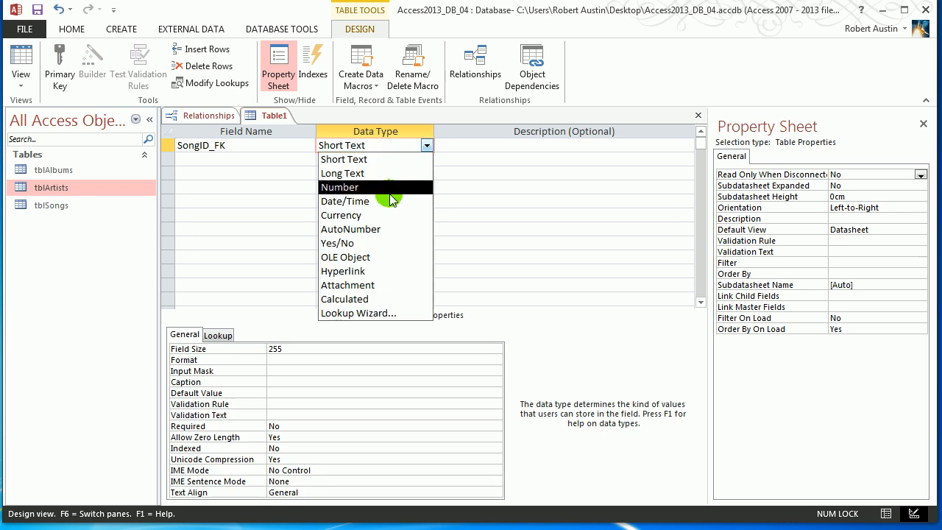
pyautogui.click(385, 187)
pyautogui.click(268, 162)
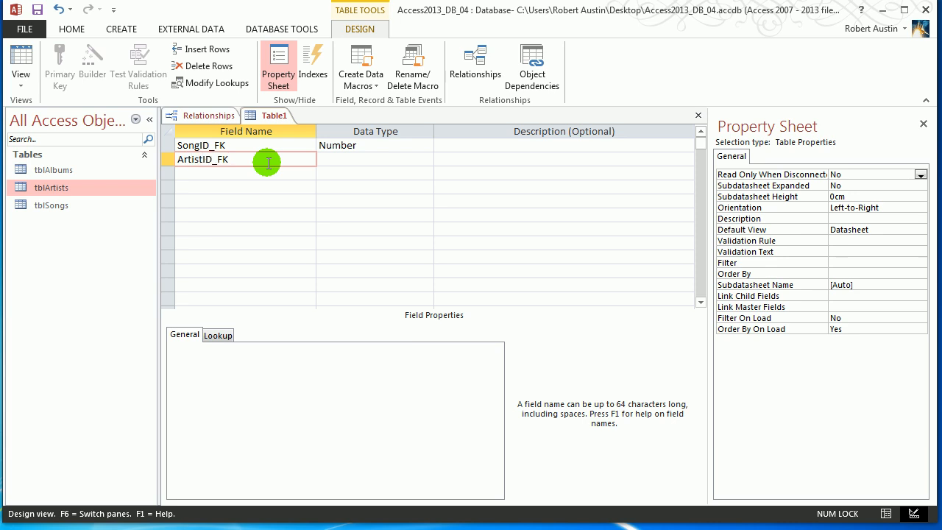
pyautogui.press('Tab')
pyautogui.click(426, 159)
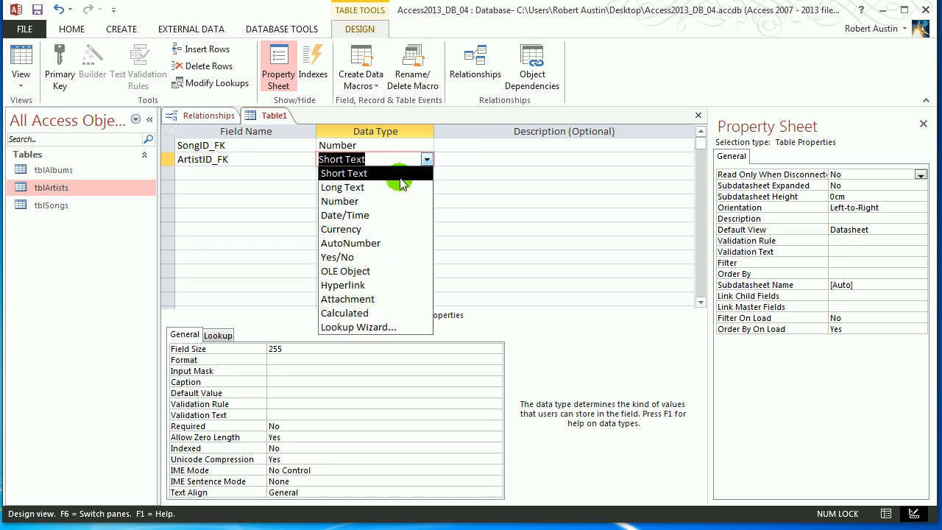
pyautogui.click(389, 201)
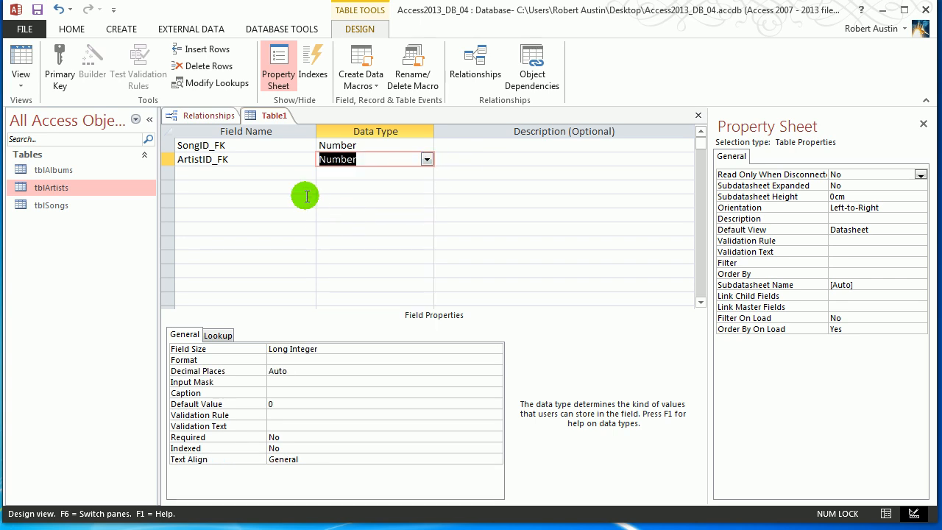
# - Save the new table as tblJunction without creating a primary key
pyautogui.rightClick(274, 118)
pyautogui.click(309, 135)
pyautogui.write('tb')
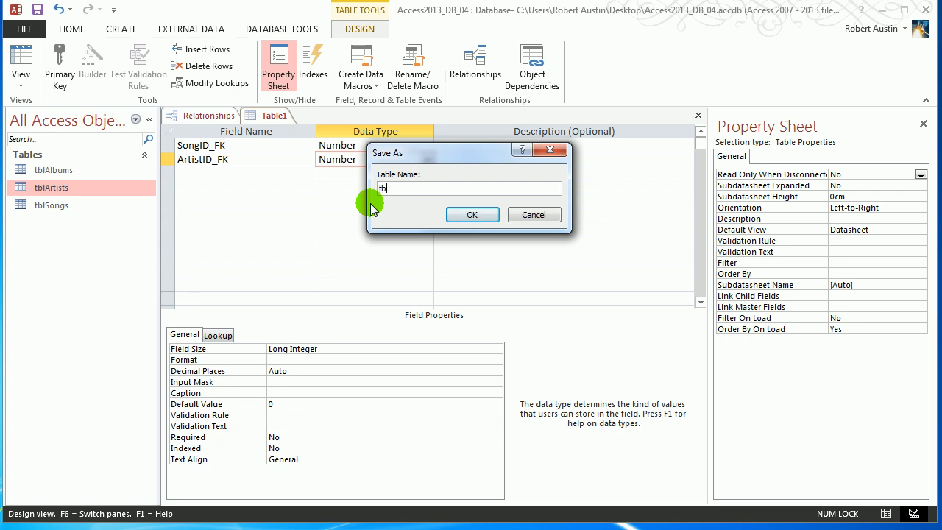
pyautogui.write('lJunction')
pyautogui.click(471, 216)
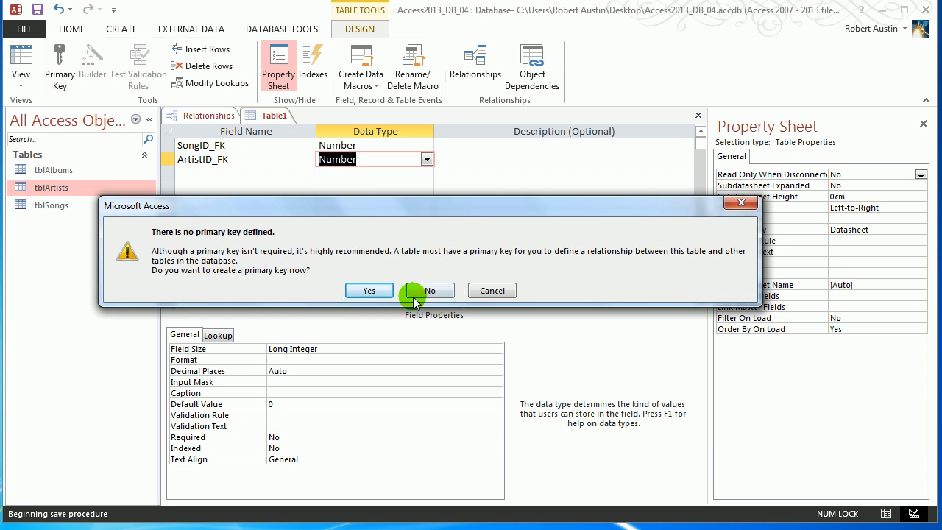
pyautogui.click(413, 295)
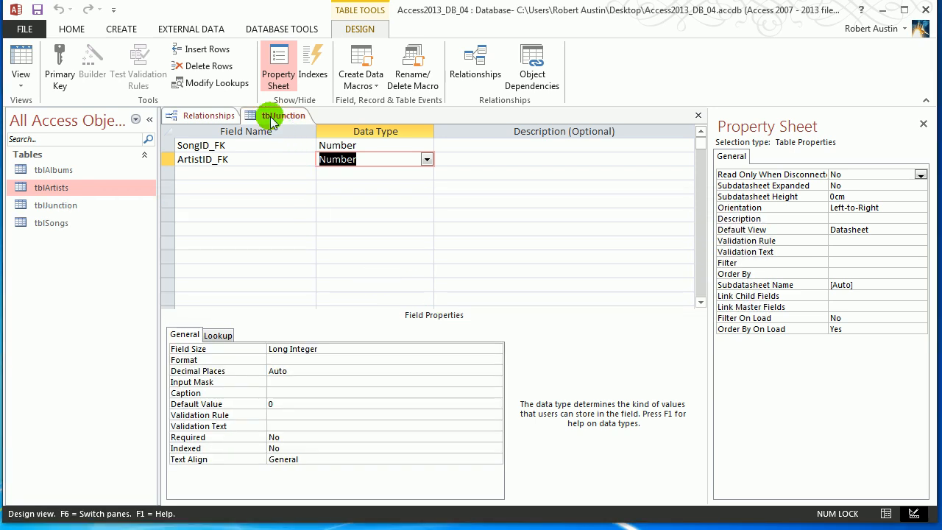
# - Switch tblJunction to Datasheet View
pyautogui.rightClick(274, 119)
pyautogui.click(292, 123)
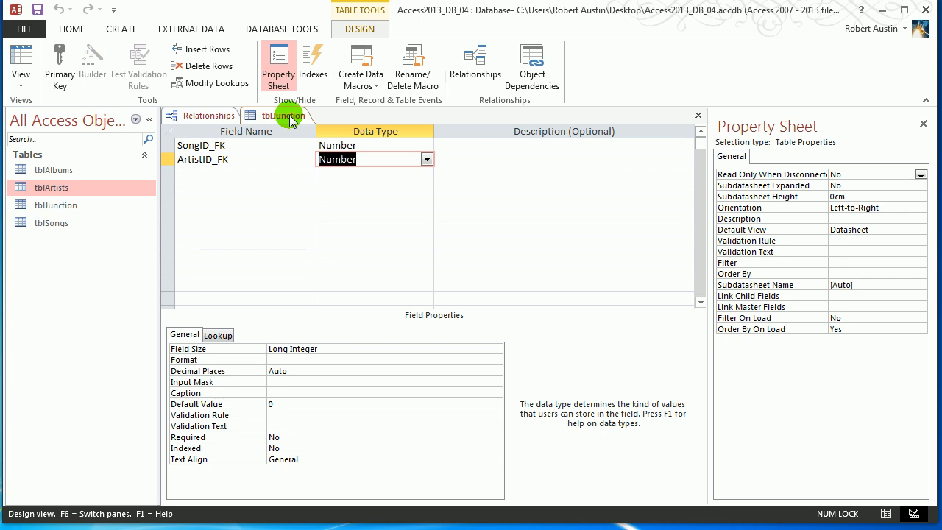
pyautogui.rightClick(291, 121)
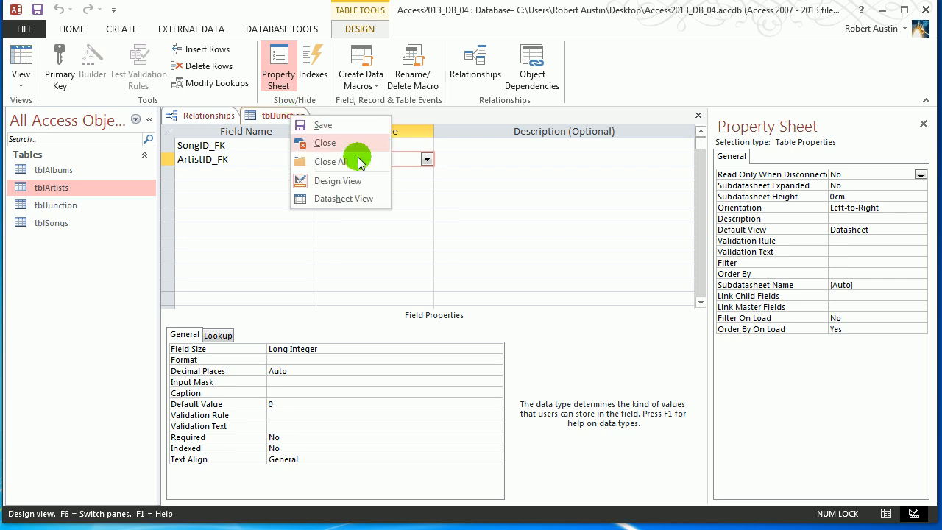
pyautogui.click(267, 125)
pyautogui.rightClick(267, 123)
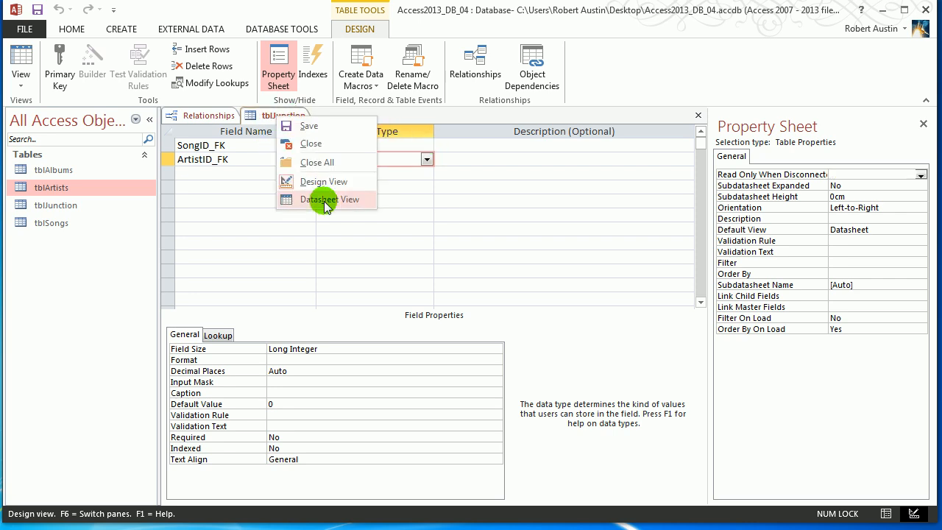
pyautogui.click(324, 201)
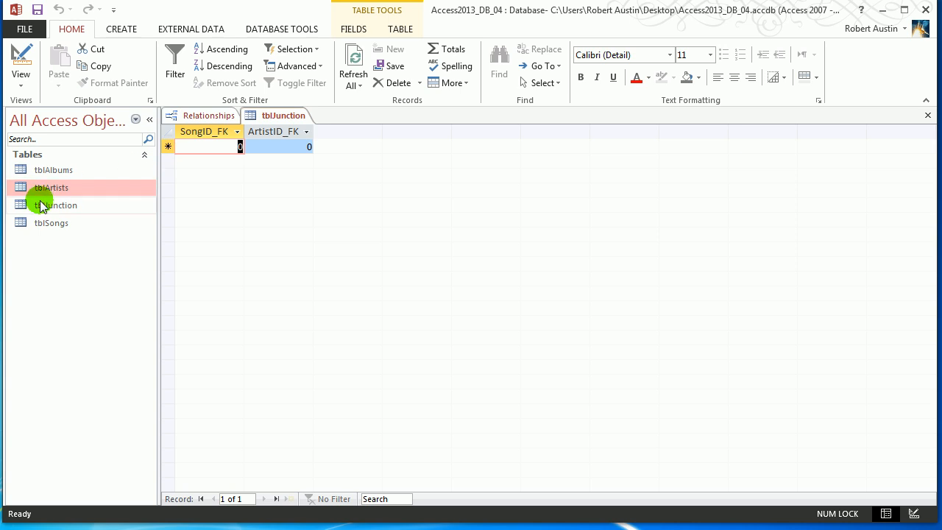
# - Open tblSongs and tblArtists, and add a tblJunction record with SongID_FK 1 and ArtistID_FK 2
pyautogui.doubleClick(42, 223)
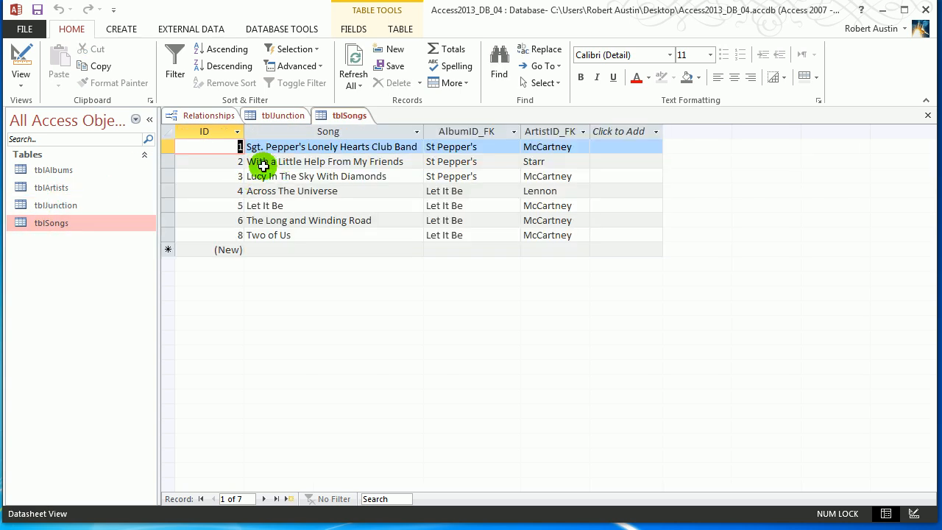
pyautogui.doubleClick(63, 188)
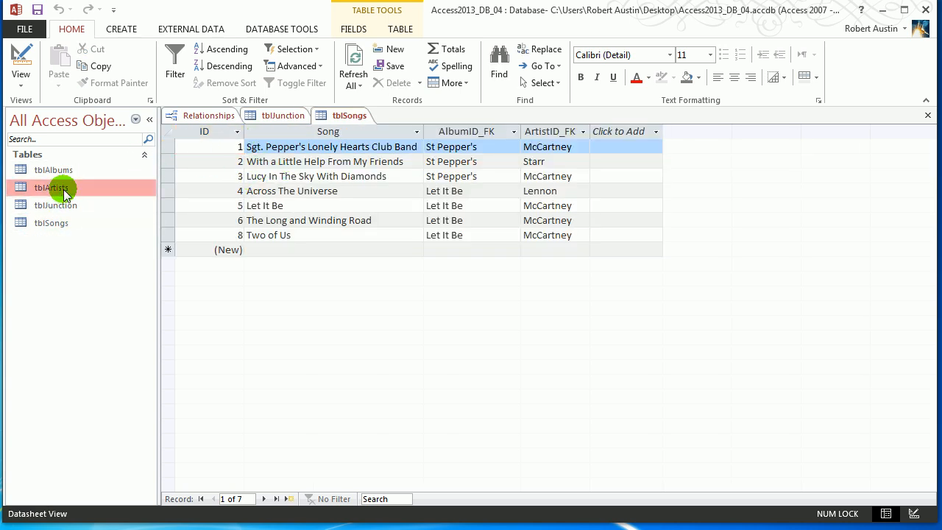
pyautogui.click(273, 115)
pyautogui.write('1')
pyautogui.press('Tab')
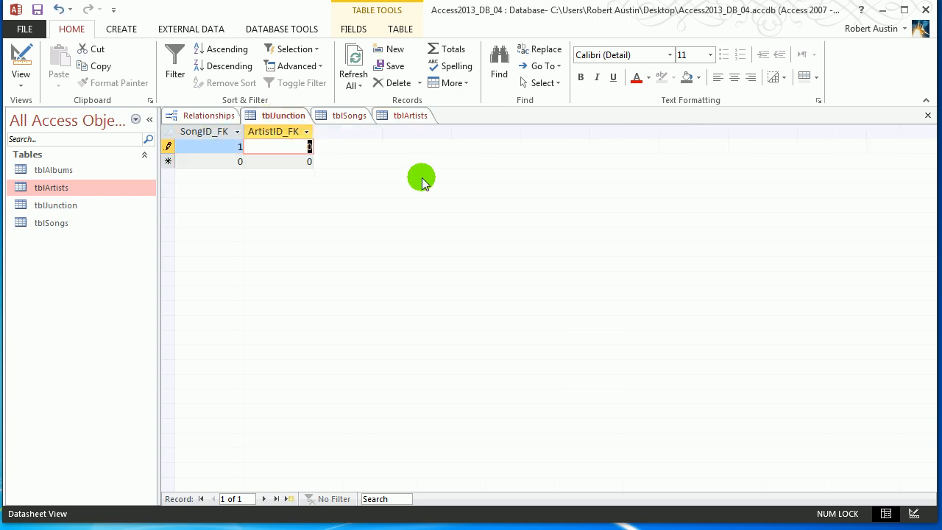
pyautogui.click(220, 161)
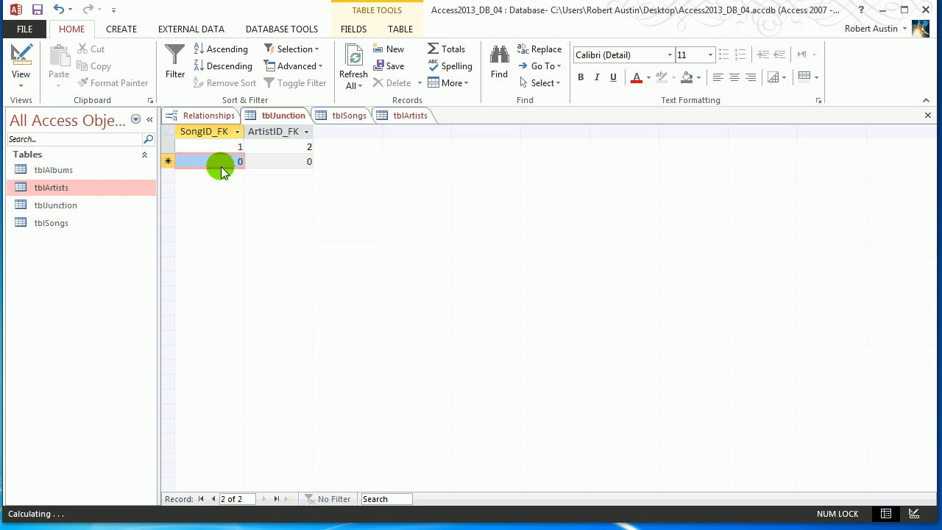
# - Return tblJunction to Design View and set the SongID_FK field's lookup display control to Combo Box
pyautogui.rightClick(287, 121)
pyautogui.click(316, 183)
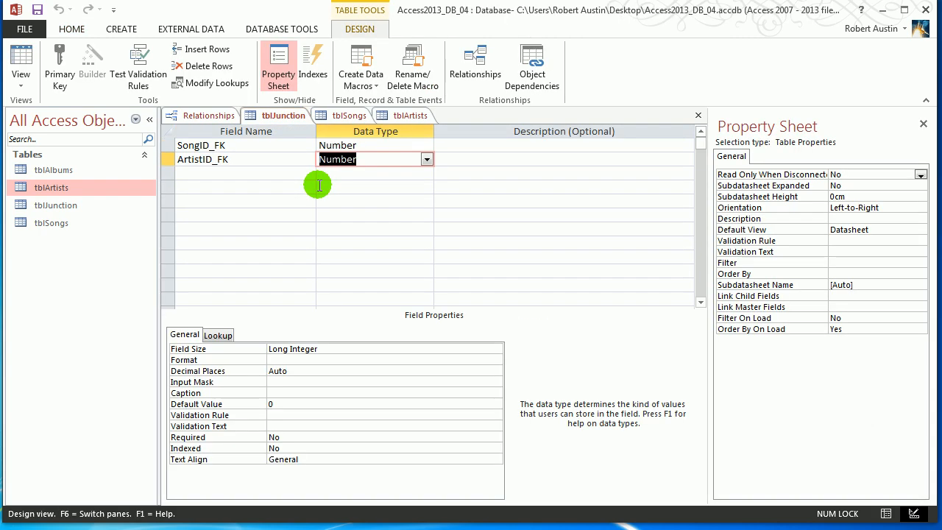
pyautogui.click(390, 146)
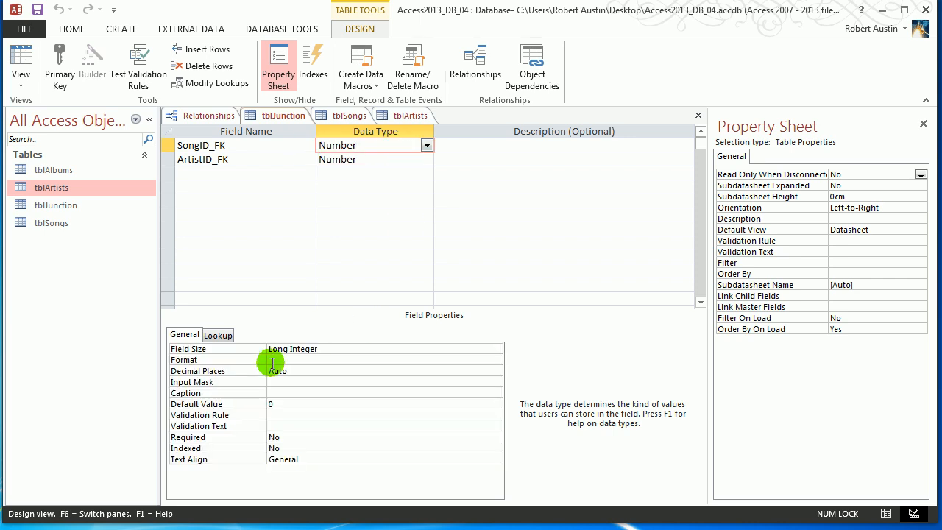
pyautogui.click(225, 341)
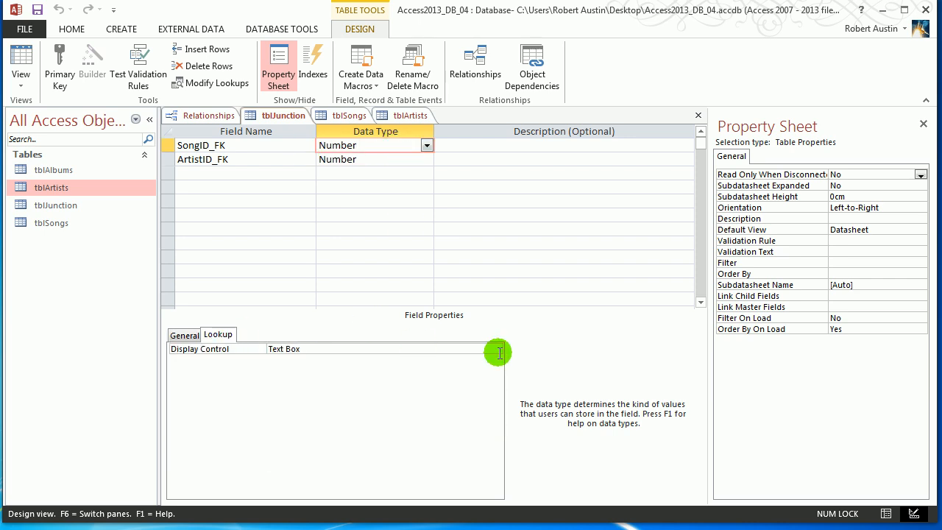
pyautogui.click(496, 350)
pyautogui.click(397, 380)
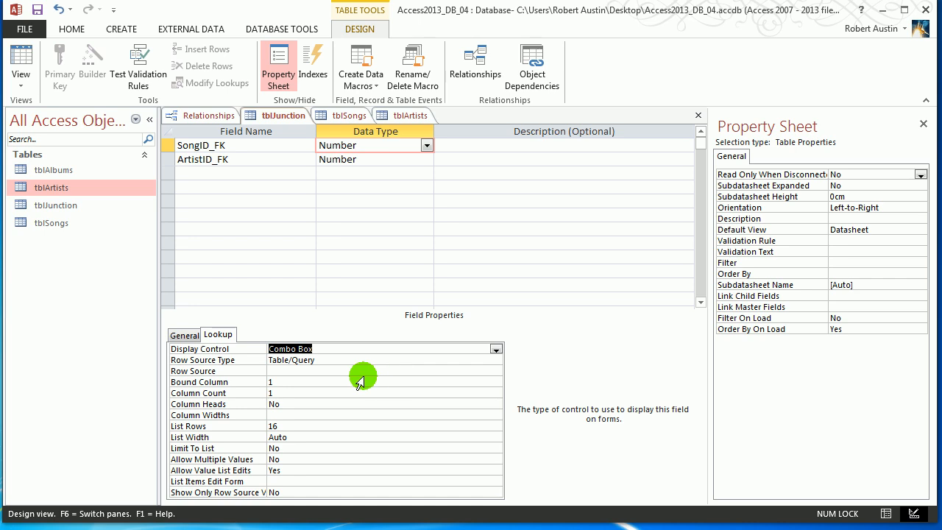
# - Set the SongID_FK lookup's row source to tblSongs, with a column count of 2 and column widths of 0cm;4cm
pyautogui.click(475, 370)
pyautogui.click(483, 371)
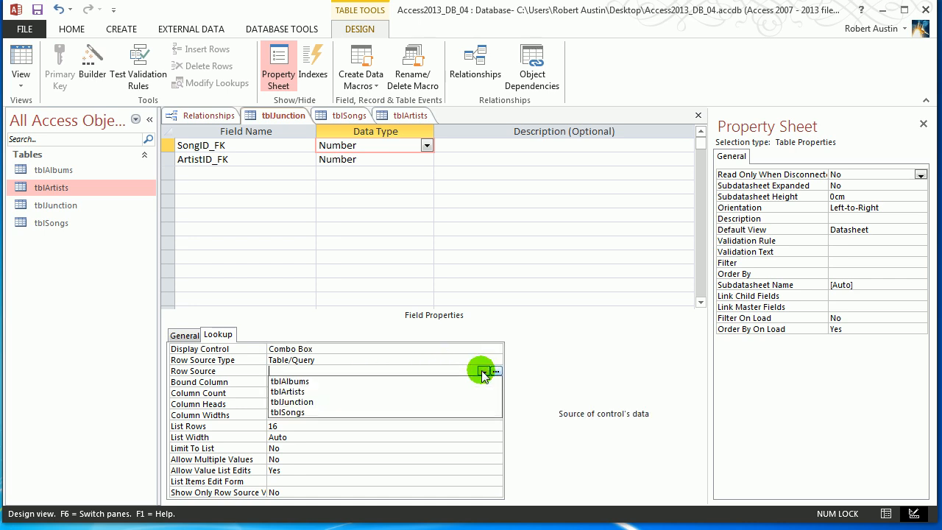
pyautogui.click(390, 412)
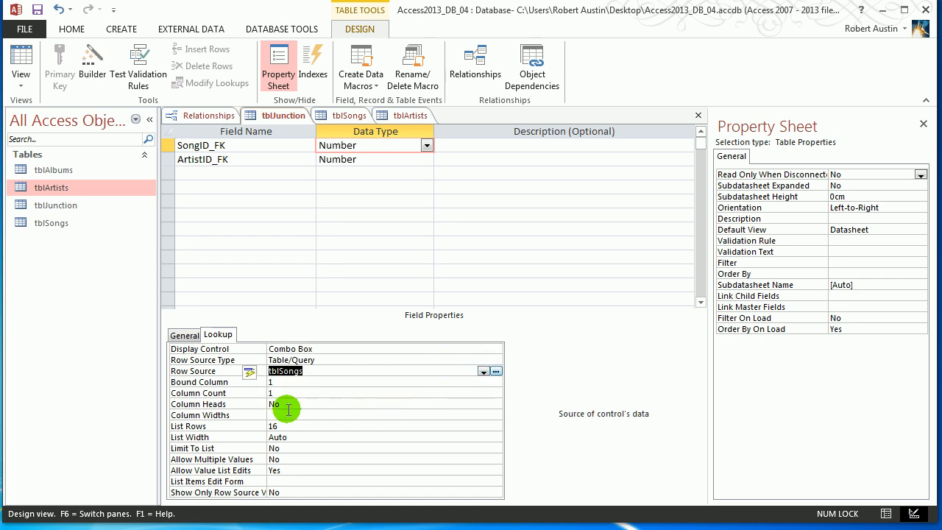
pyautogui.click(248, 392)
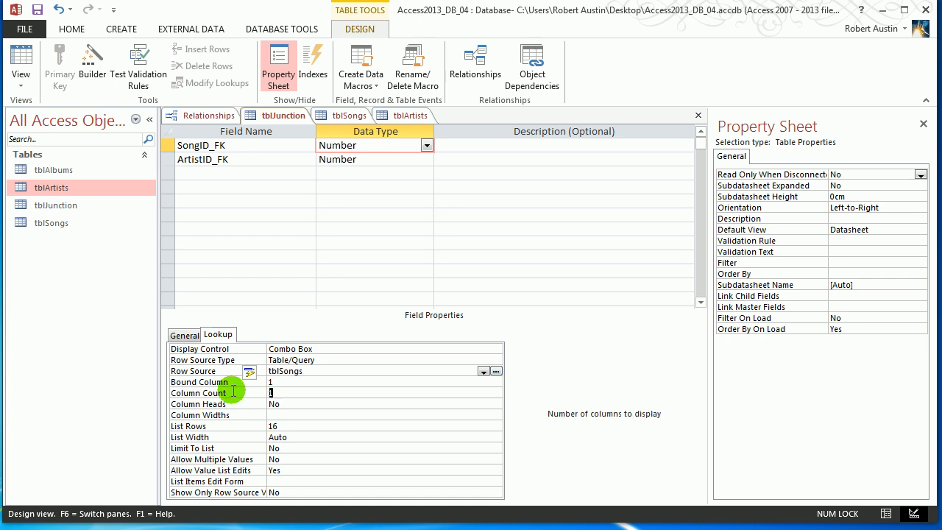
pyautogui.press('Tab')
pyautogui.press('Tab')
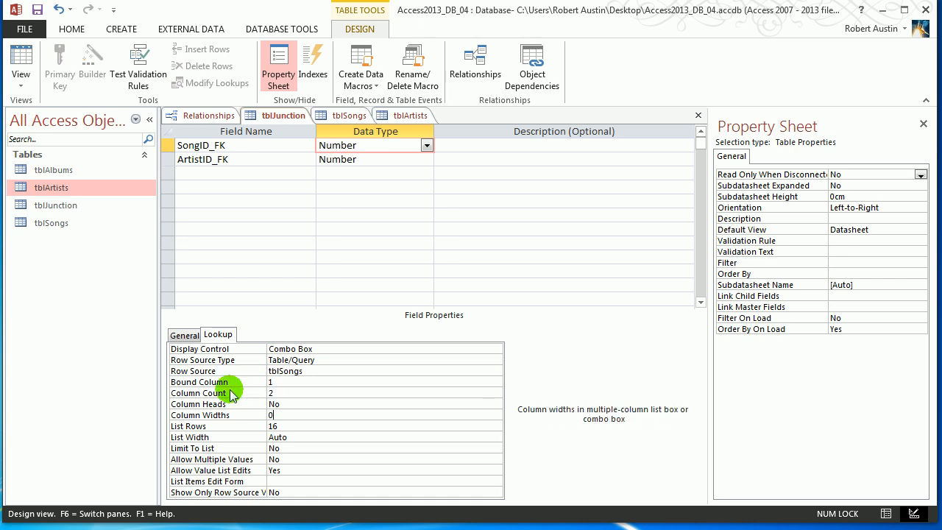
pyautogui.write('0;4')
pyautogui.press('Tab')
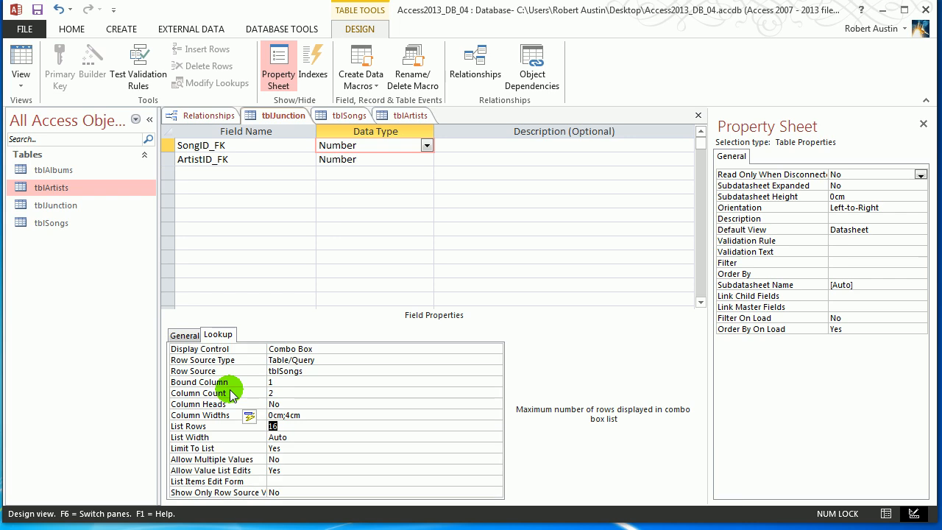
# - Propagate the changed lookup properties to everywhere SongID_FK is used
pyautogui.click(259, 418)
pyautogui.click(270, 435)
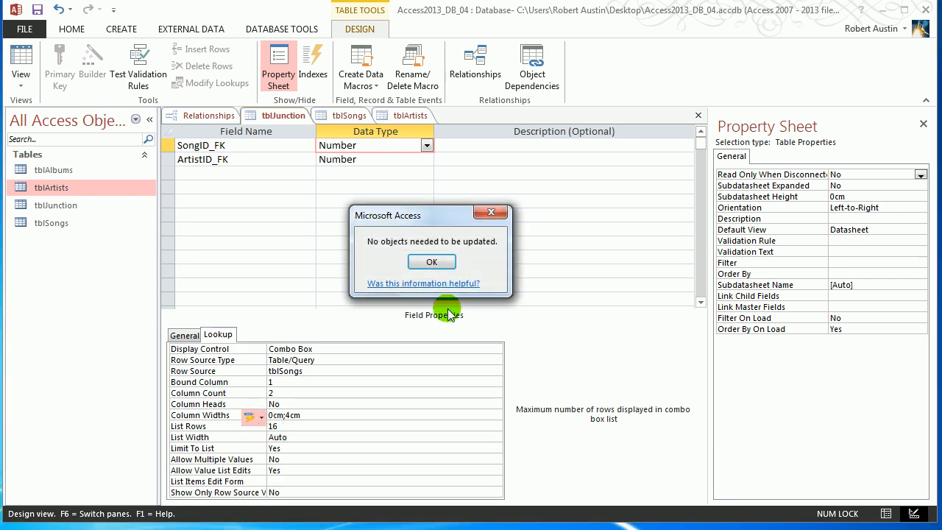
pyautogui.click(434, 265)
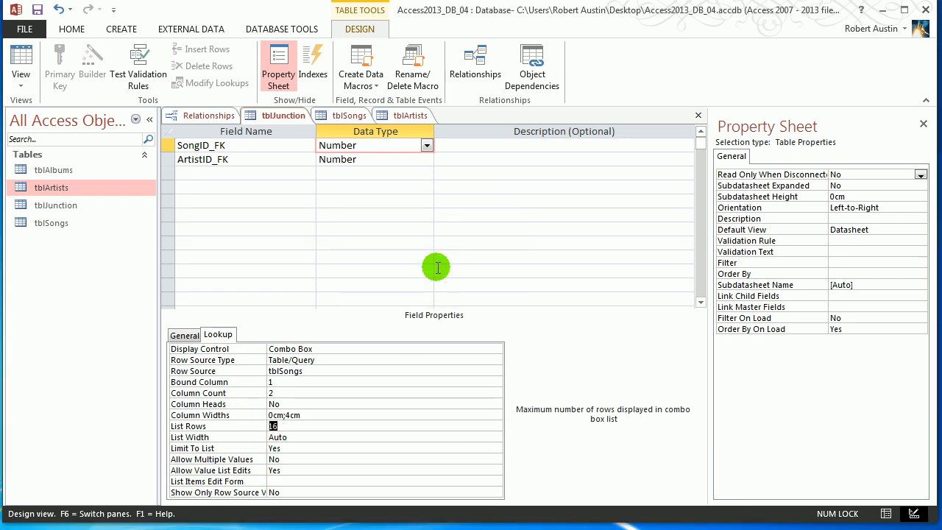
# - Set the ArtistID_FK field's lookup display control to Combo Box with tblArtists as its row source
pyautogui.click(403, 159)
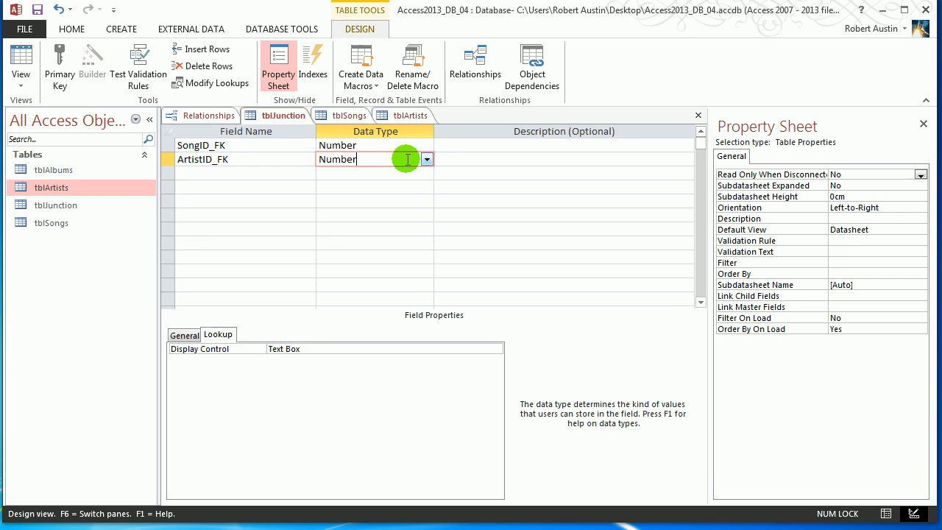
pyautogui.click(496, 349)
pyautogui.click(440, 380)
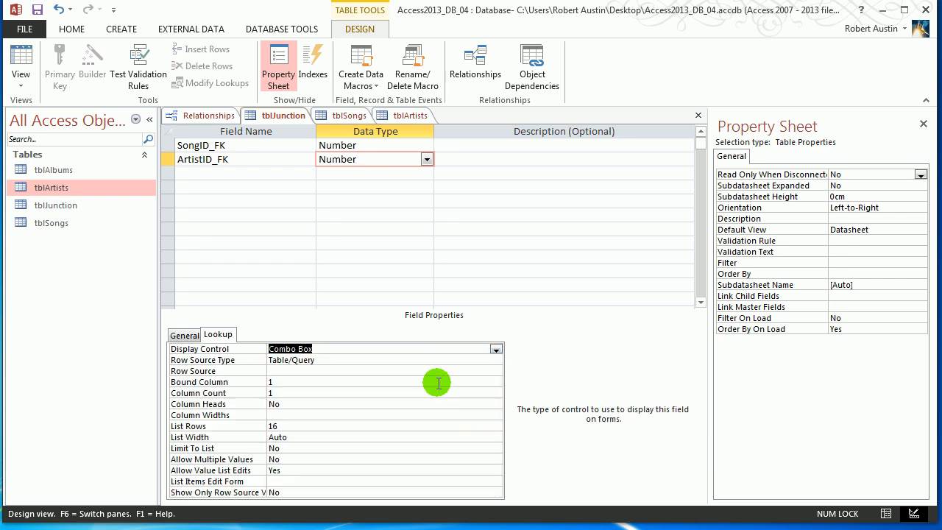
pyautogui.click(280, 392)
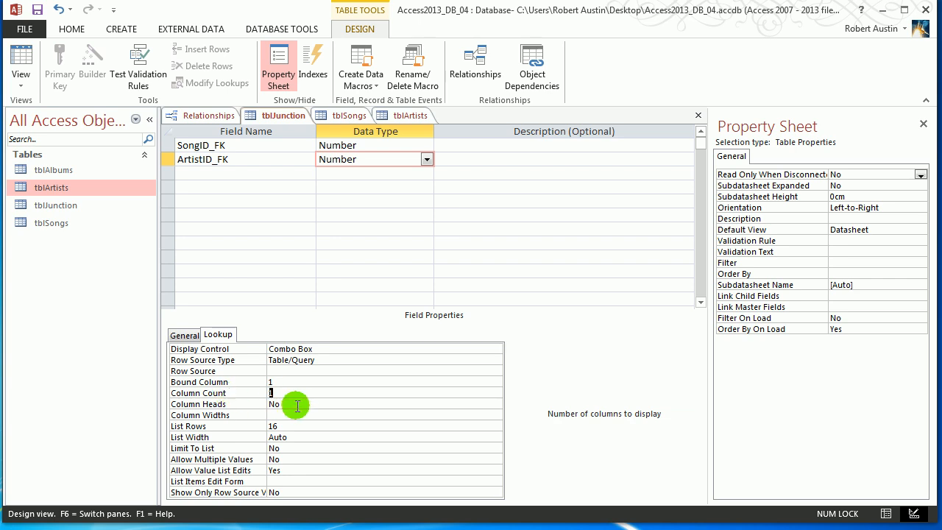
pyautogui.click(485, 372)
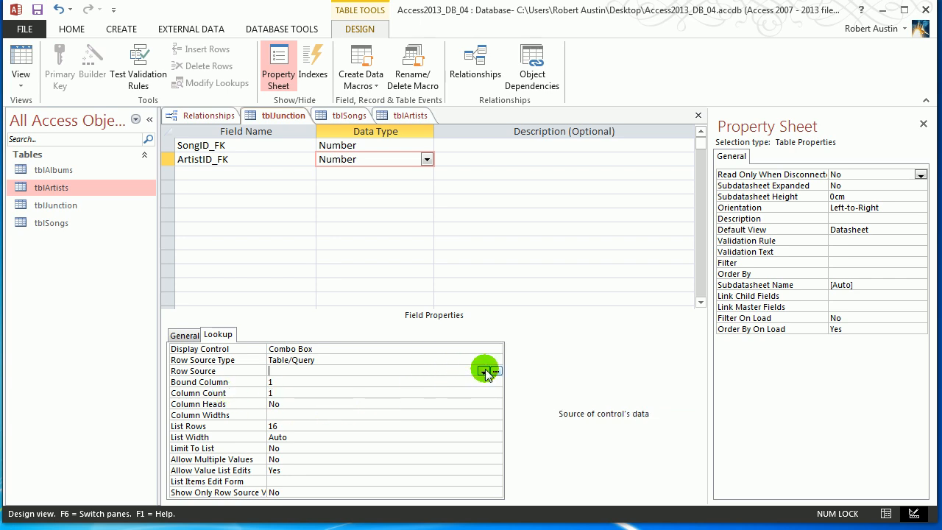
pyautogui.click(484, 372)
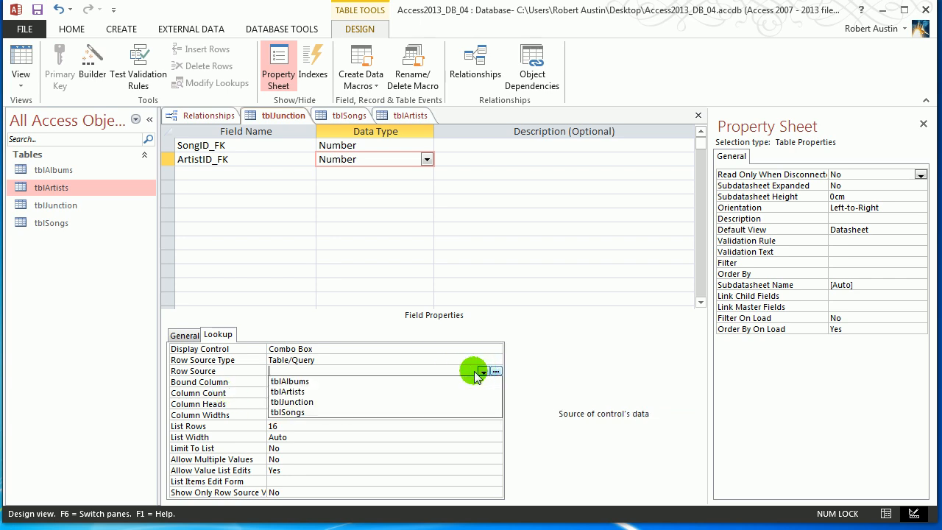
pyautogui.click(355, 392)
# - Set the ArtistID_FK lookup's column count to 2, column heads to No and column widths to 0cm;4cm
pyautogui.click(283, 393)
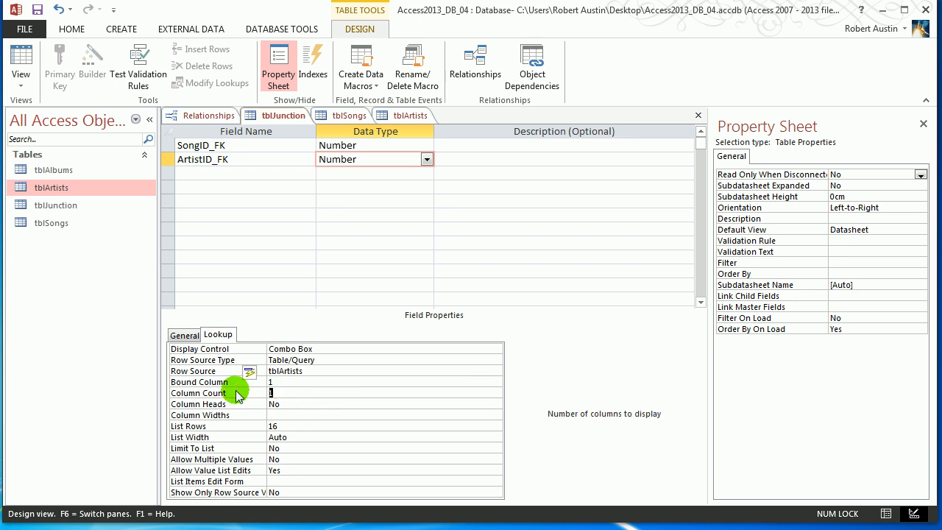
pyautogui.press('Return')
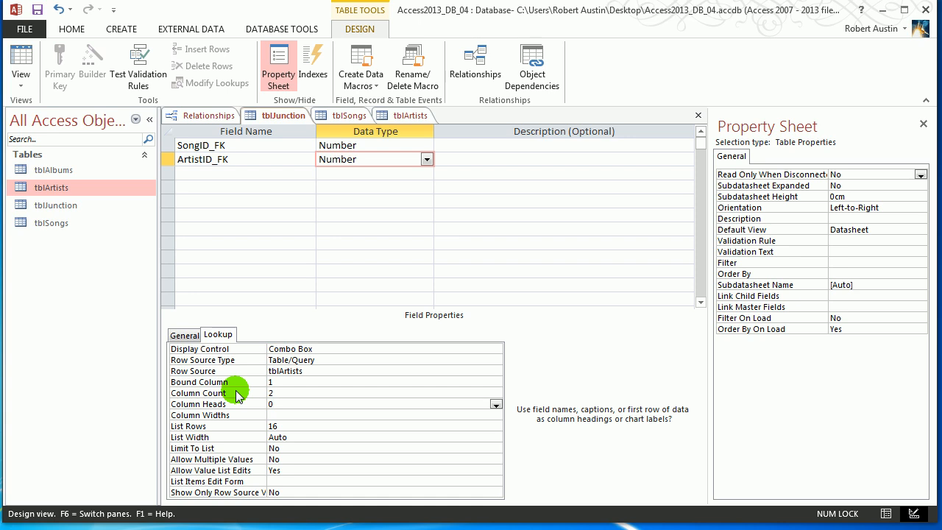
pyautogui.click(497, 405)
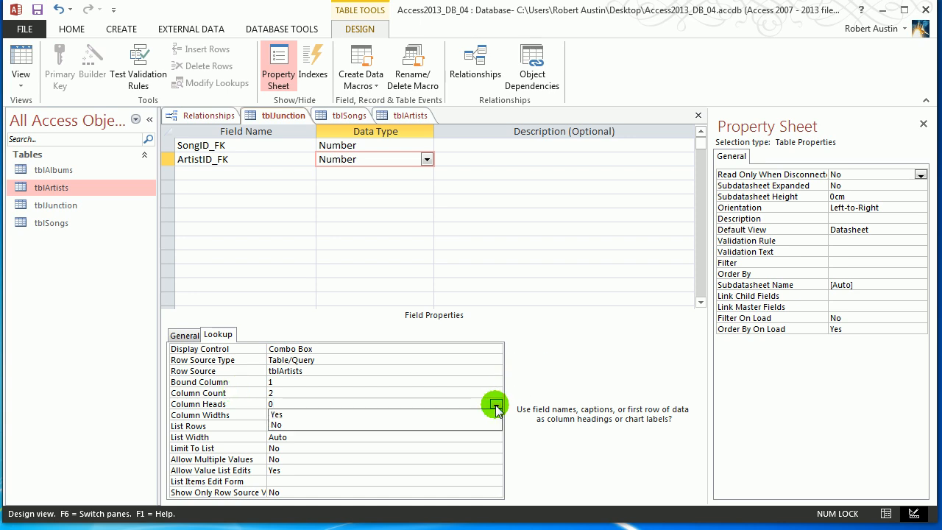
pyautogui.click(459, 426)
pyautogui.click(284, 416)
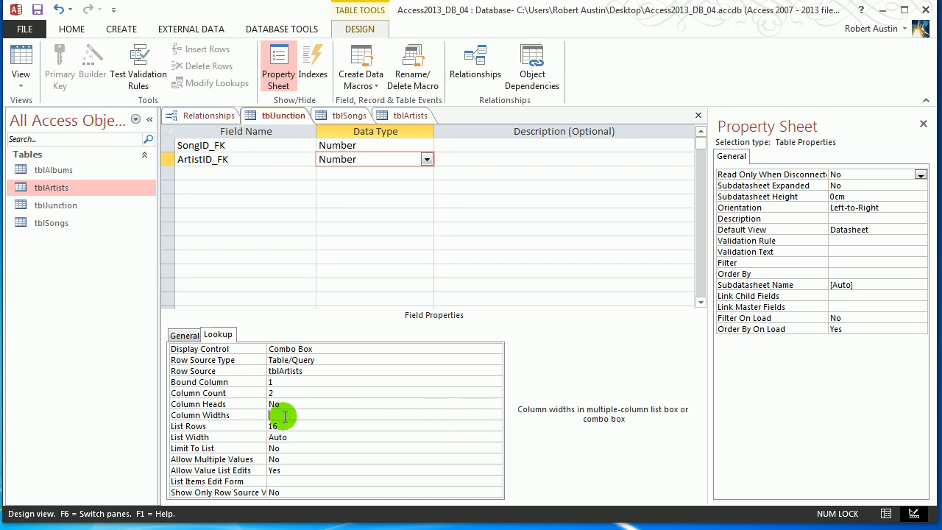
pyautogui.write('0cm;4')
pyautogui.press('Return')
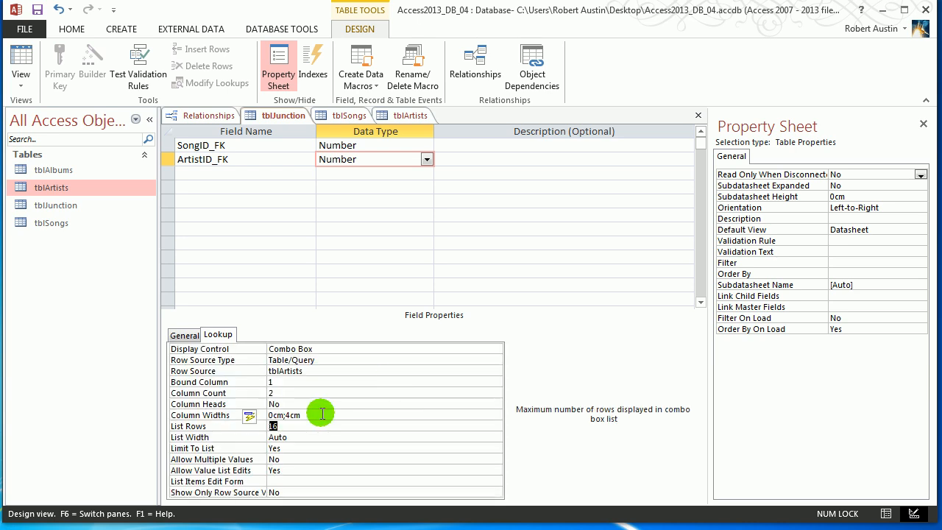
# - Propagate the changed lookup properties to everywhere ArtistID_FK is used, and switch tblJunction to Datasheet View
pyautogui.click(253, 416)
pyautogui.click(309, 435)
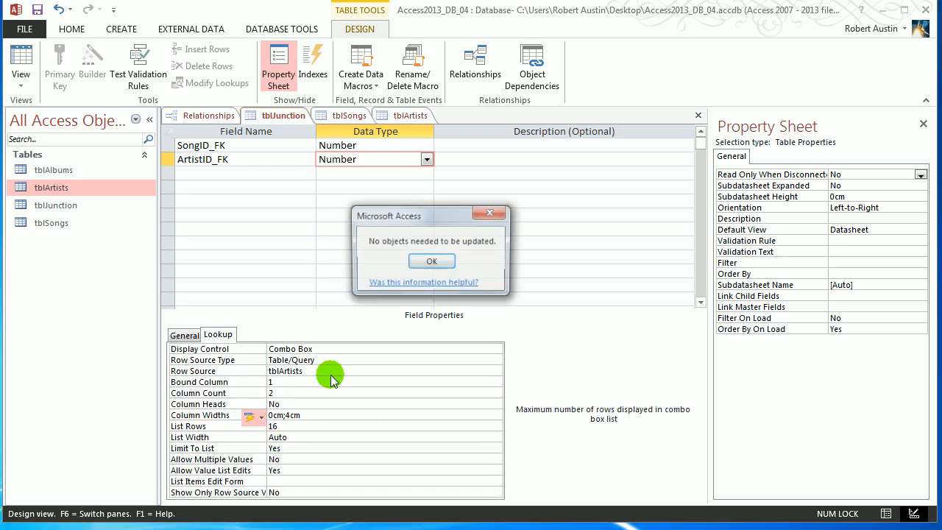
pyautogui.click(433, 275)
pyautogui.rightClick(272, 116)
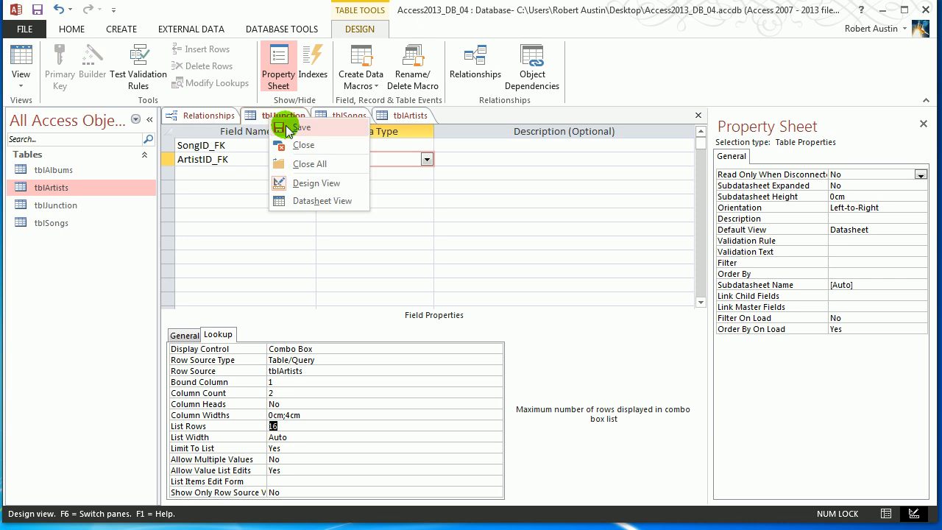
pyautogui.click(315, 203)
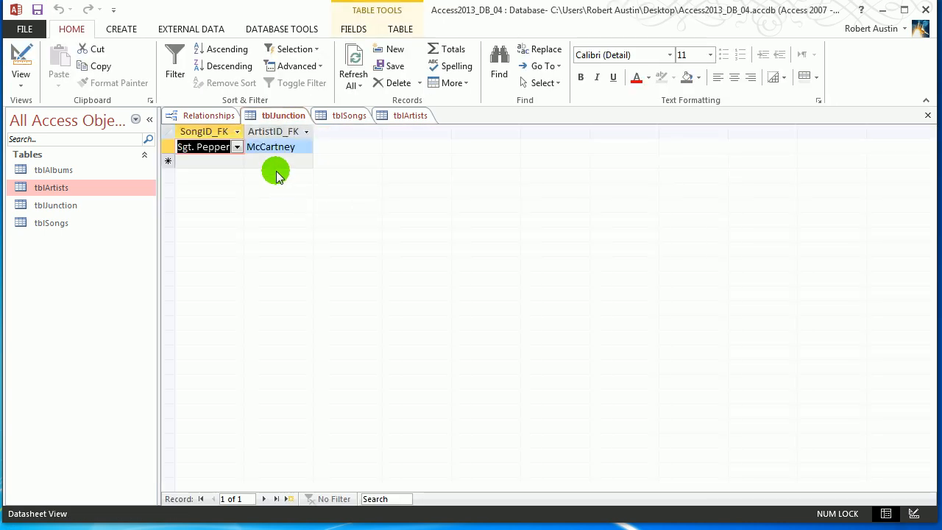
# - Review the lookup settings of SongID_FK and ArtistID_FK in tblJunction's Design View, and return to Datasheet View
pyautogui.click(277, 118)
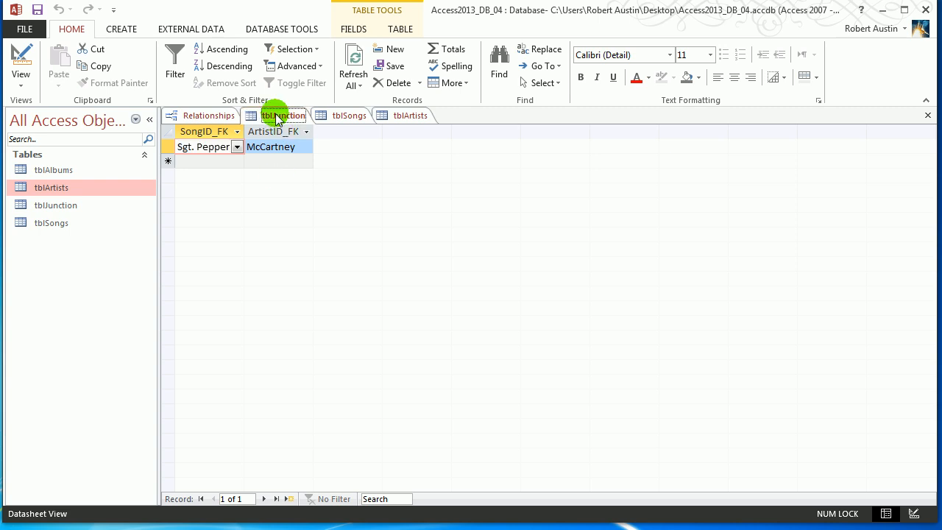
pyautogui.rightClick(278, 117)
pyautogui.click(313, 184)
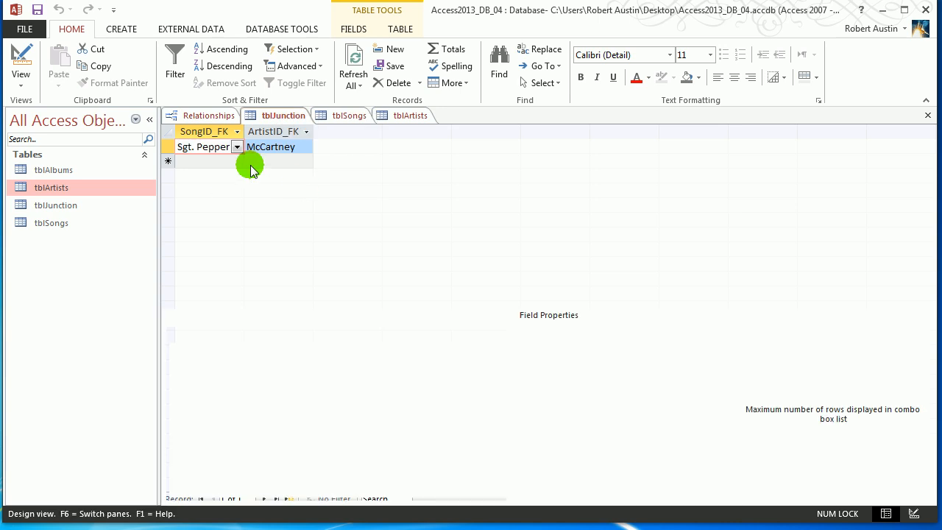
pyautogui.click(359, 146)
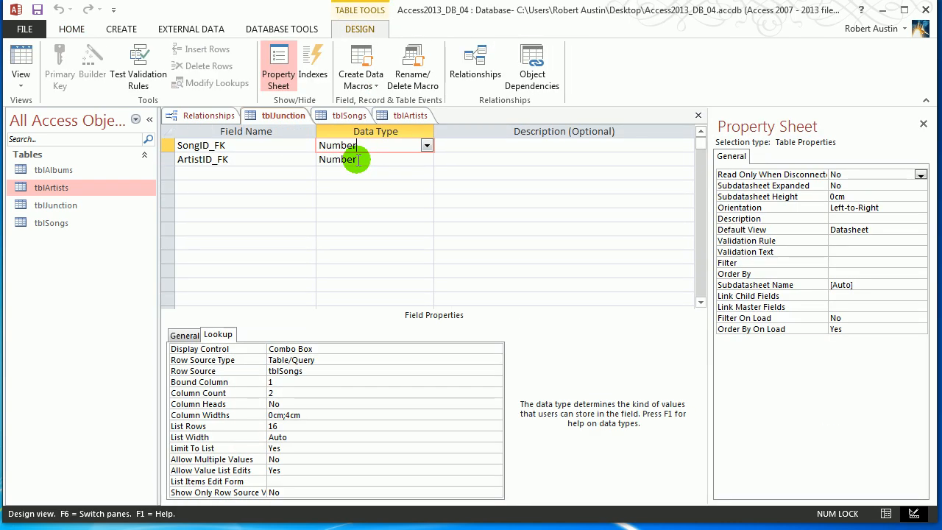
pyautogui.click(357, 160)
pyautogui.rightClick(280, 117)
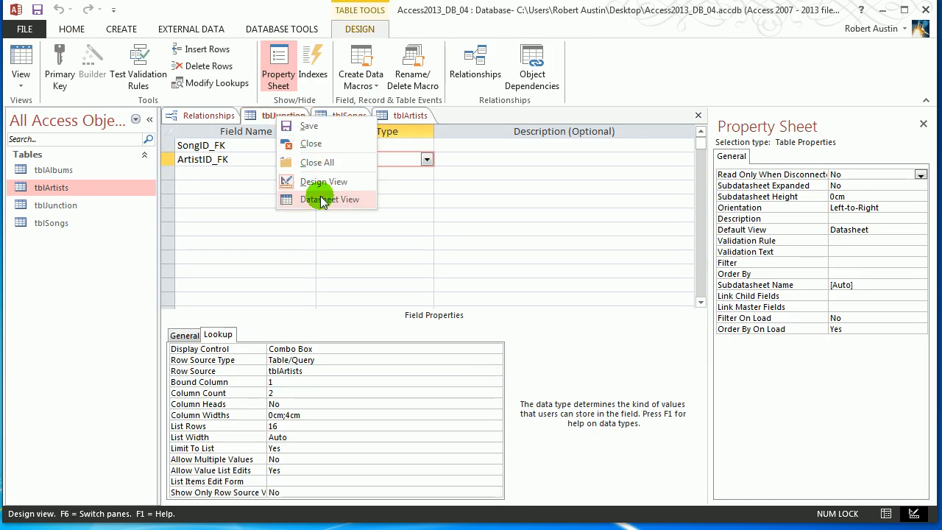
pyautogui.click(320, 199)
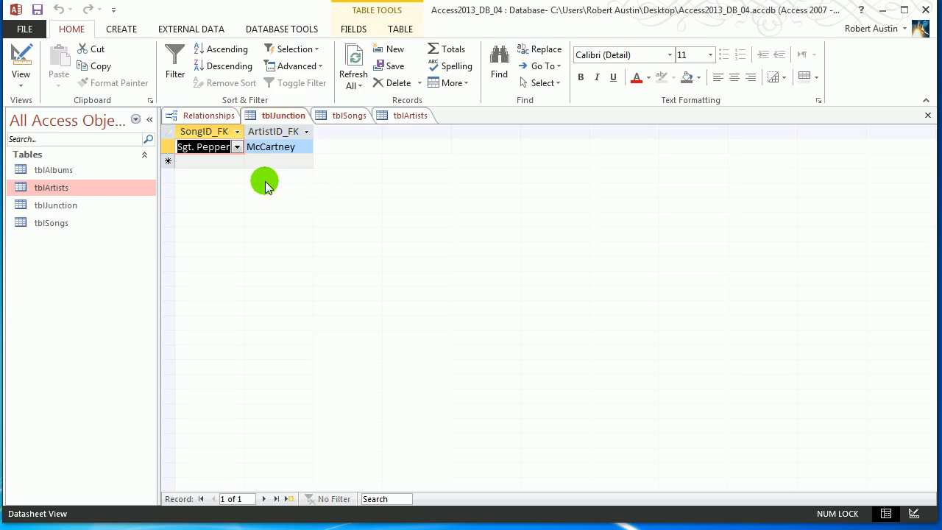
# - Consult tblSongs and add a tblJunction record linking the song With a Little Help From My Friends to Starr
pyautogui.click(345, 115)
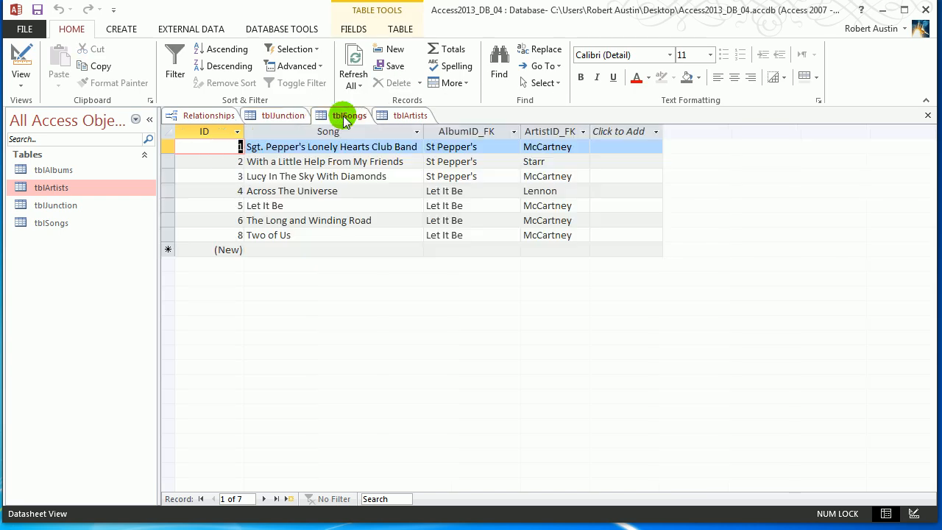
pyautogui.click(283, 116)
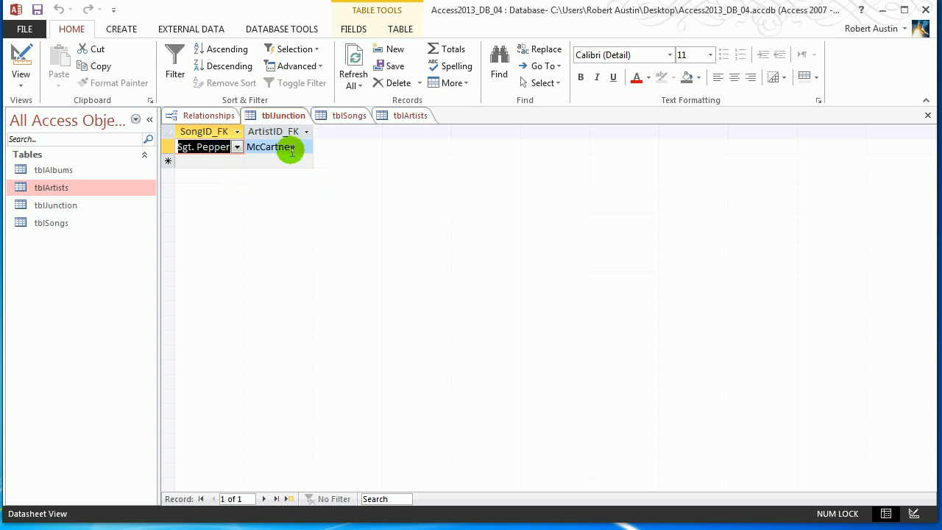
pyautogui.click(237, 161)
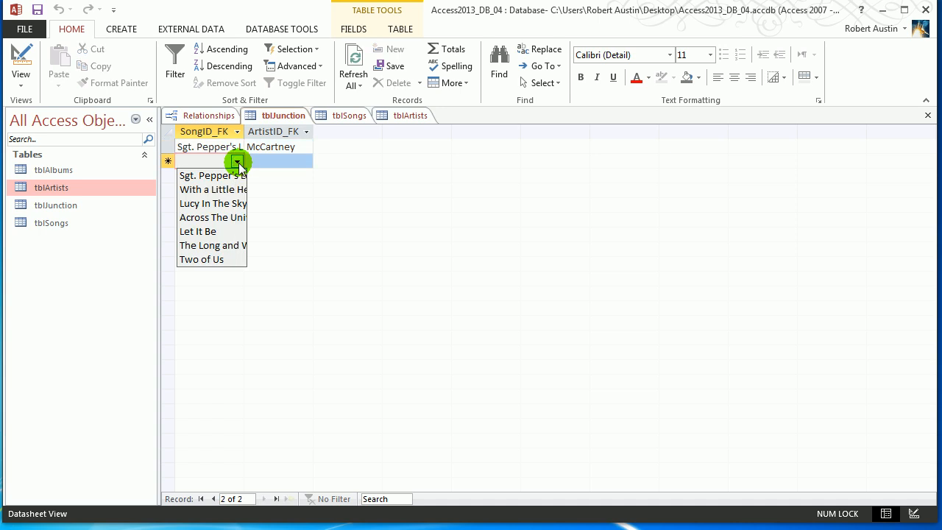
pyautogui.click(237, 188)
pyautogui.click(304, 161)
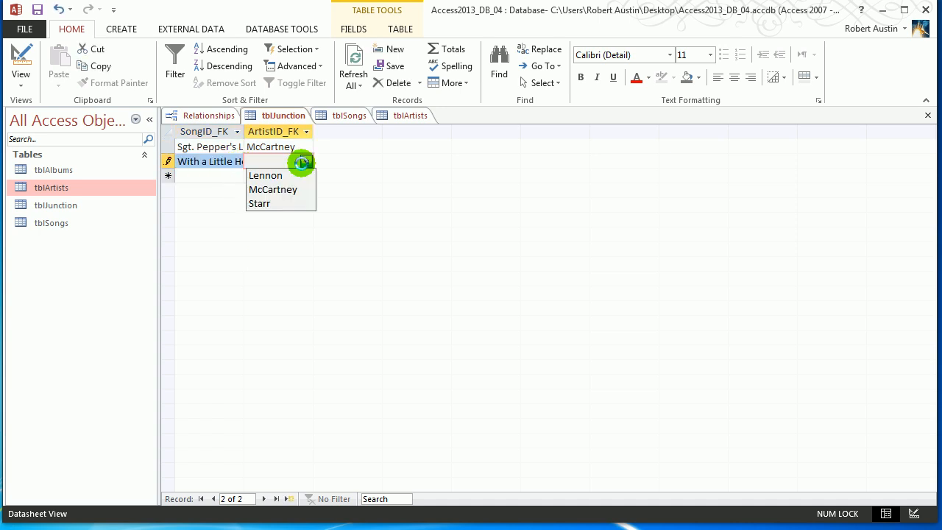
pyautogui.click(271, 204)
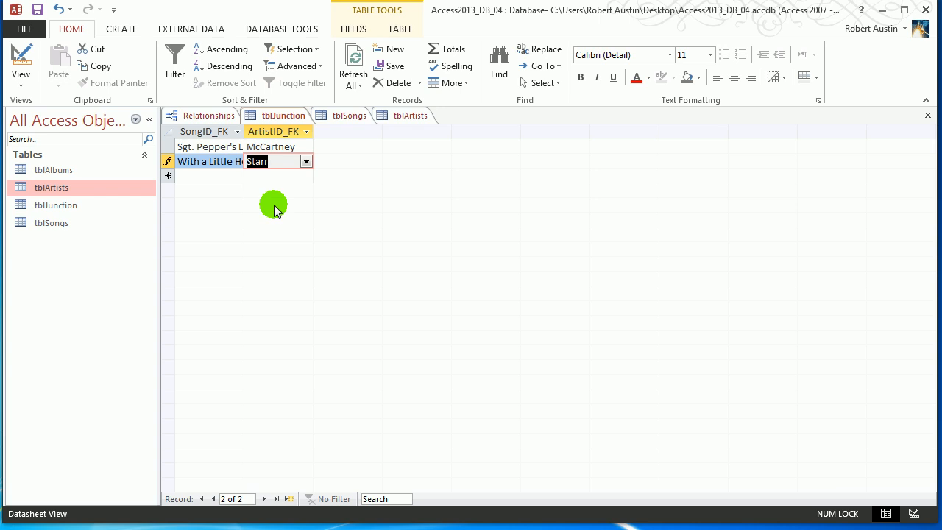
# - Add two tblJunction records for the song Two of Us, one with artist Lennon and one with McCartney
pyautogui.click(237, 176)
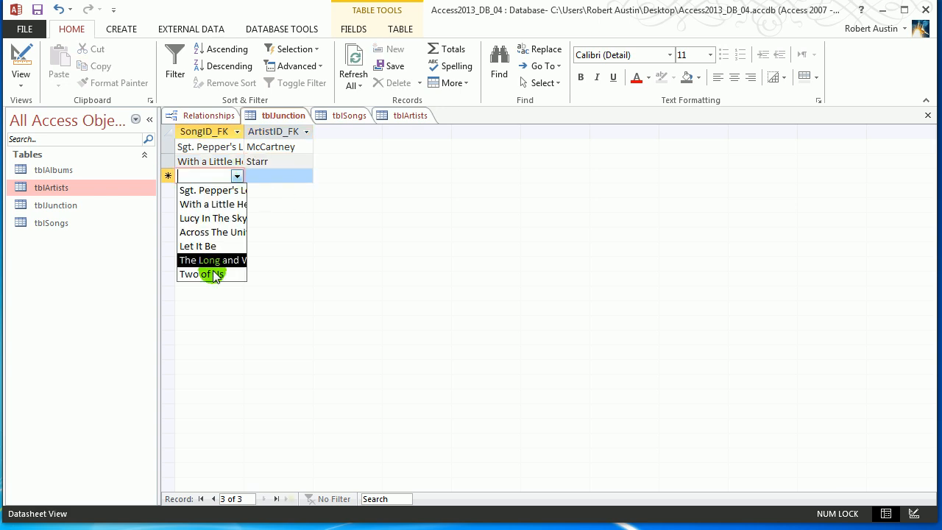
pyautogui.click(214, 274)
pyautogui.click(305, 177)
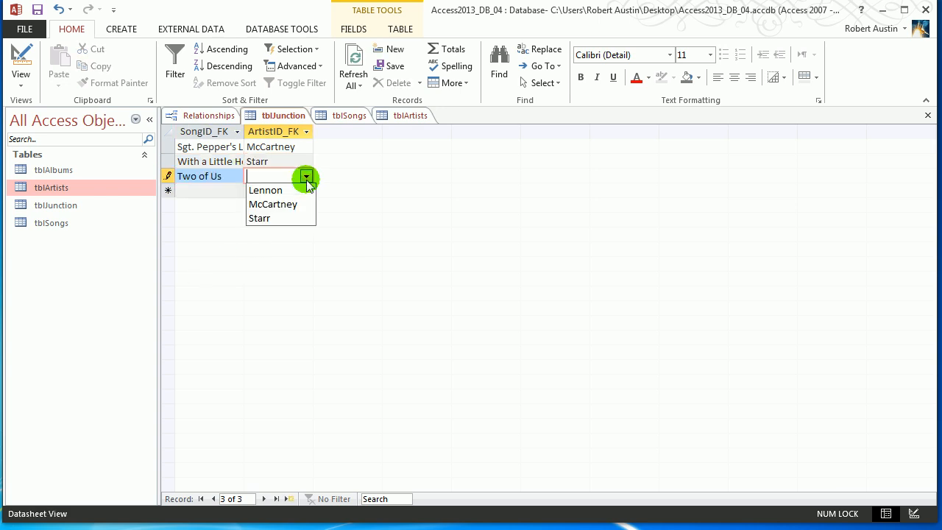
pyautogui.click(257, 190)
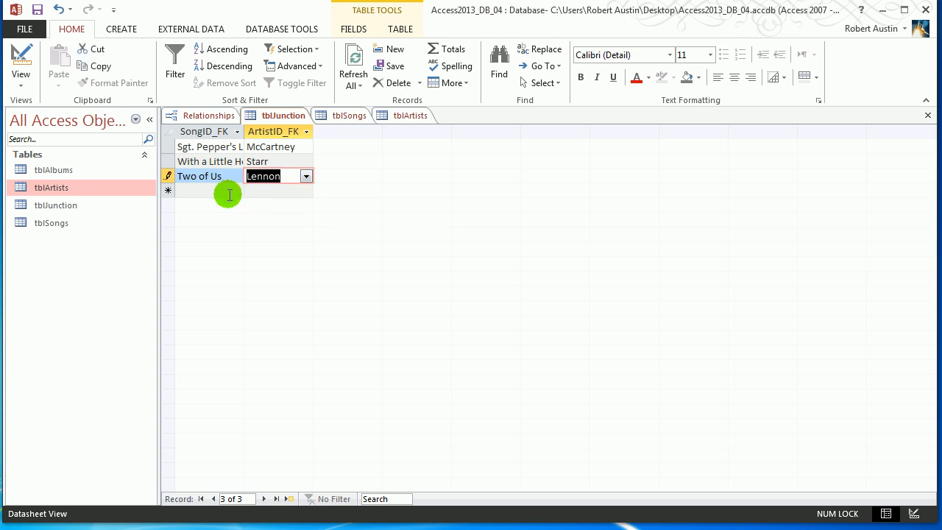
pyautogui.click(235, 191)
pyautogui.click(211, 288)
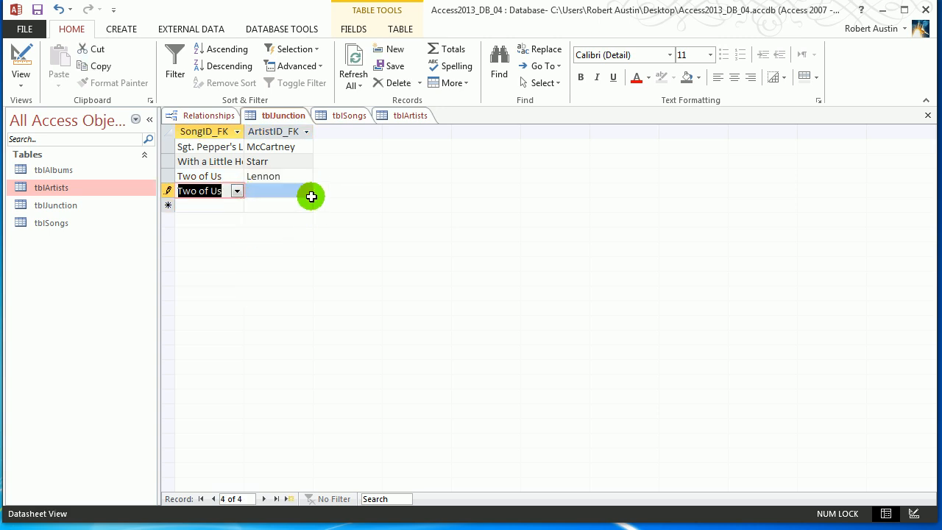
pyautogui.click(307, 191)
pyautogui.click(303, 217)
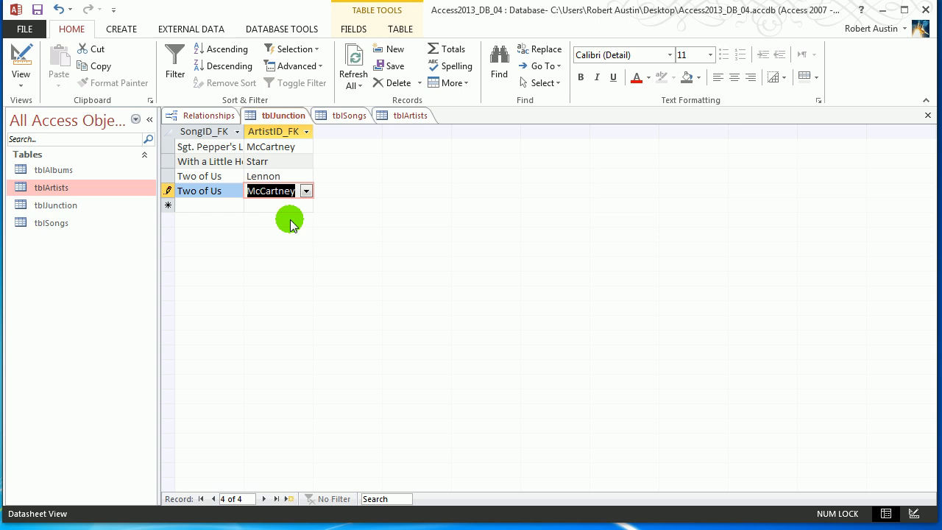
# - Close all open database objects and save the layout changes to Relationships
pyautogui.rightClick(266, 111)
pyautogui.rightClick(265, 110)
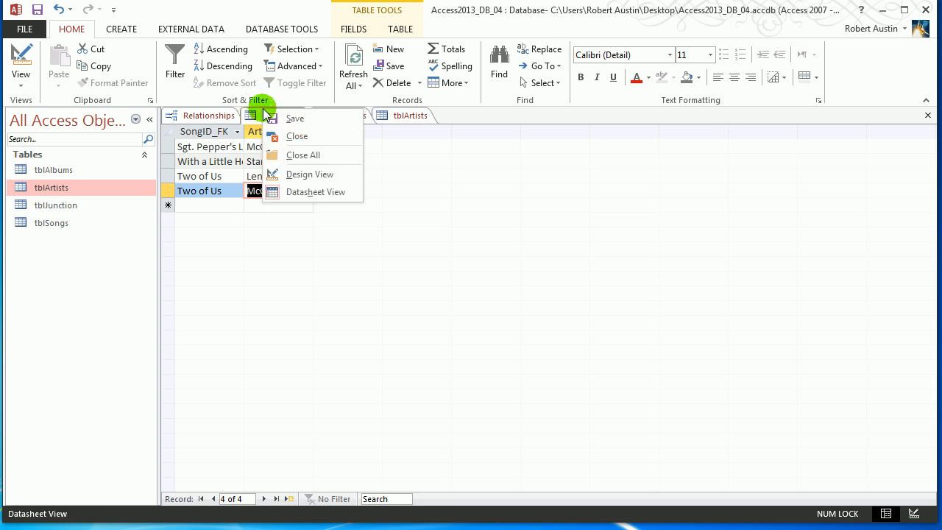
pyautogui.click(302, 154)
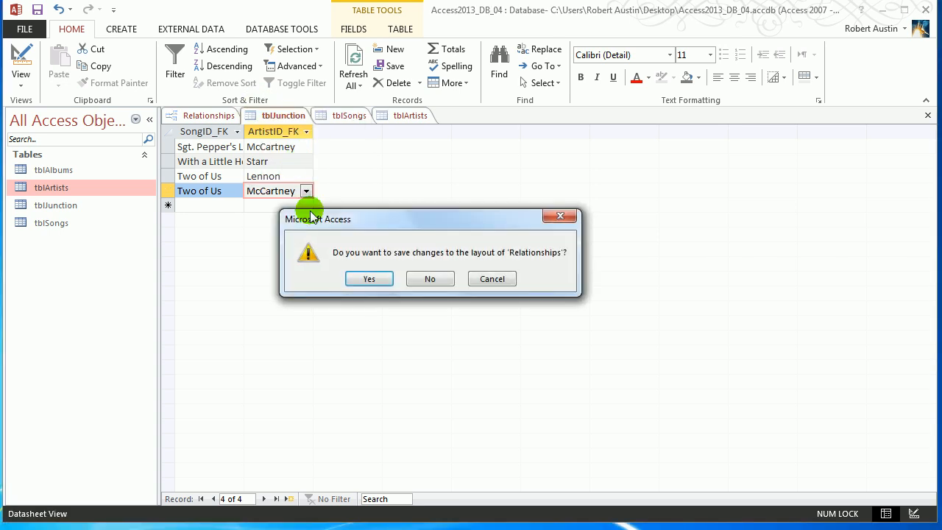
pyautogui.click(368, 278)
# - Review the tables and fields shown in the Relationships diagram, and close the diagram
pyautogui.click(276, 31)
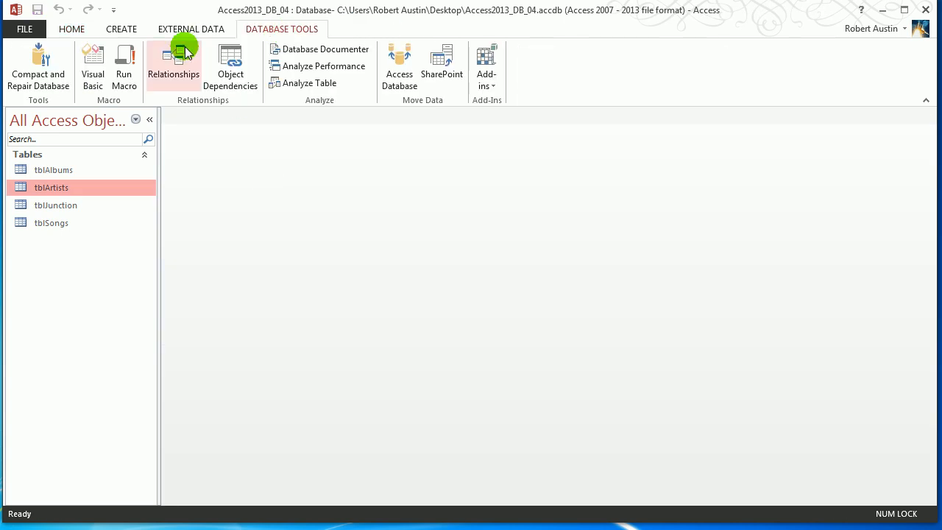
pyautogui.click(184, 53)
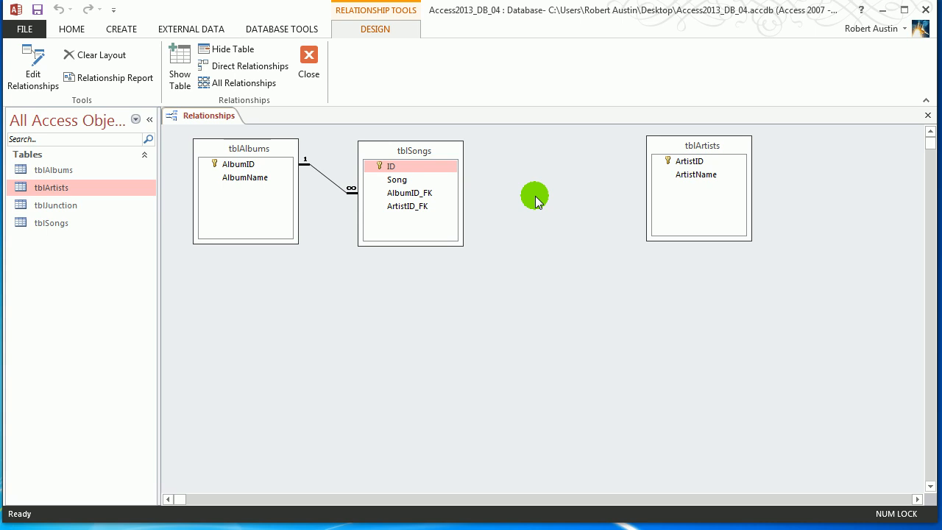
pyautogui.rightClick(229, 117)
pyautogui.click(262, 159)
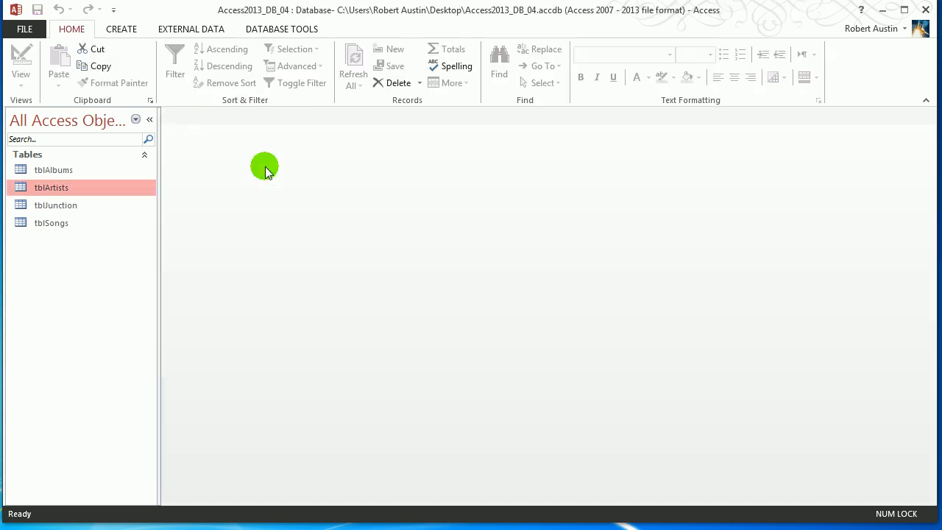
# - Permanently delete the ArtistID_FK field from tblSongs and close the table
pyautogui.doubleClick(60, 223)
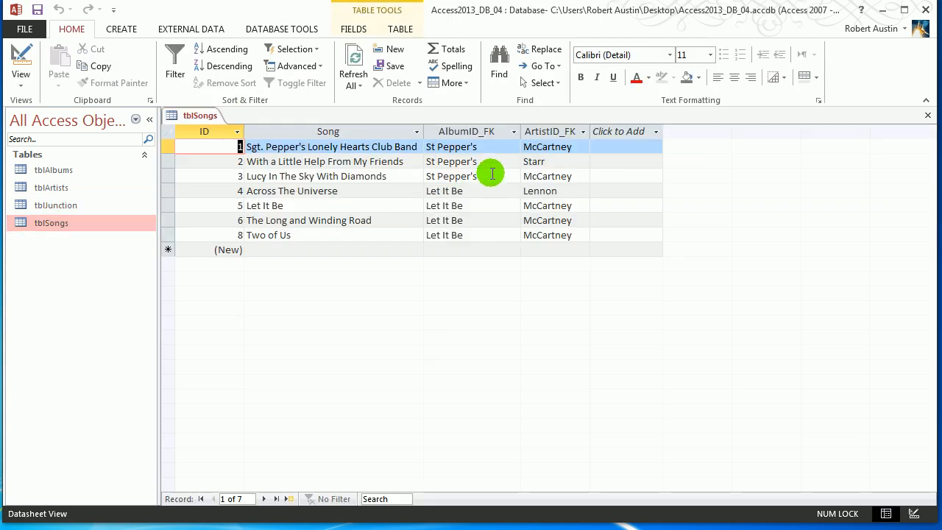
pyautogui.click(547, 135)
pyautogui.press('Delete')
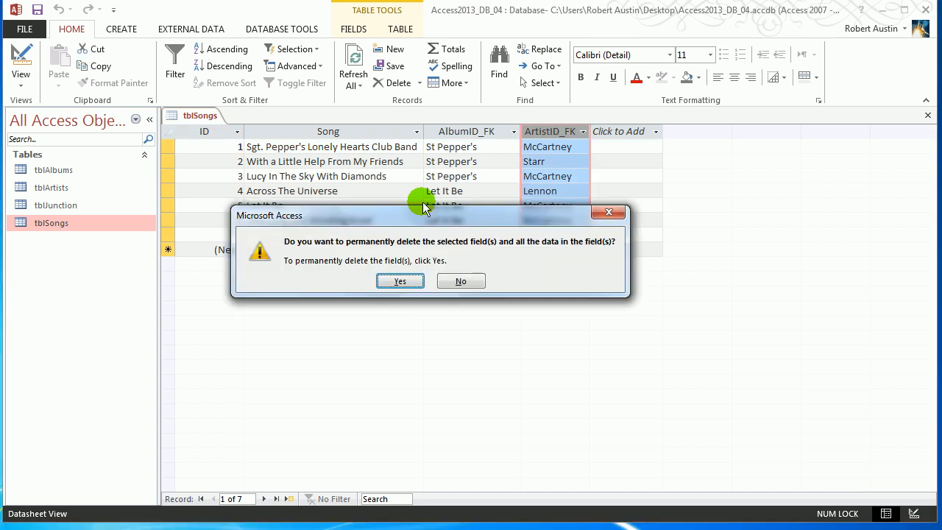
pyautogui.click(399, 282)
pyautogui.rightClick(200, 115)
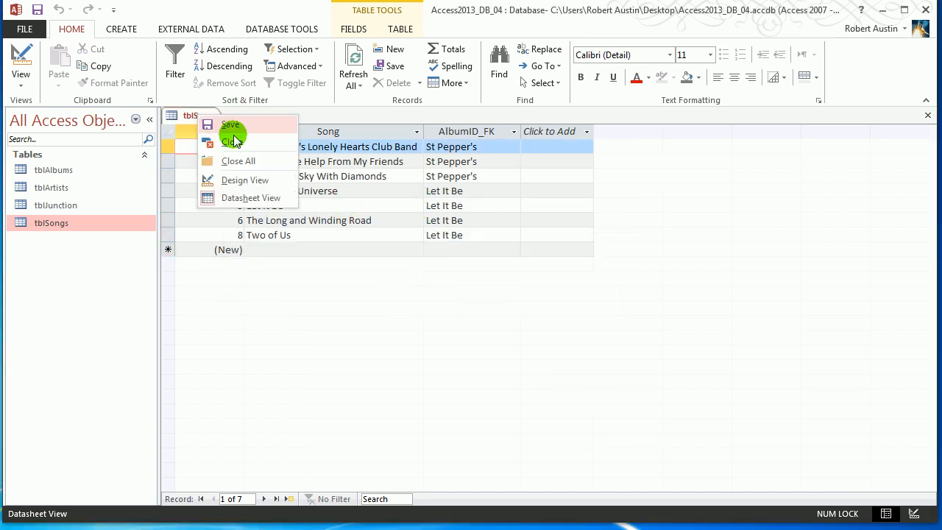
pyautogui.click(238, 144)
# - Add tblJunction to the Relationships diagram and place it between tblSongs and tblArtists
pyautogui.click(254, 28)
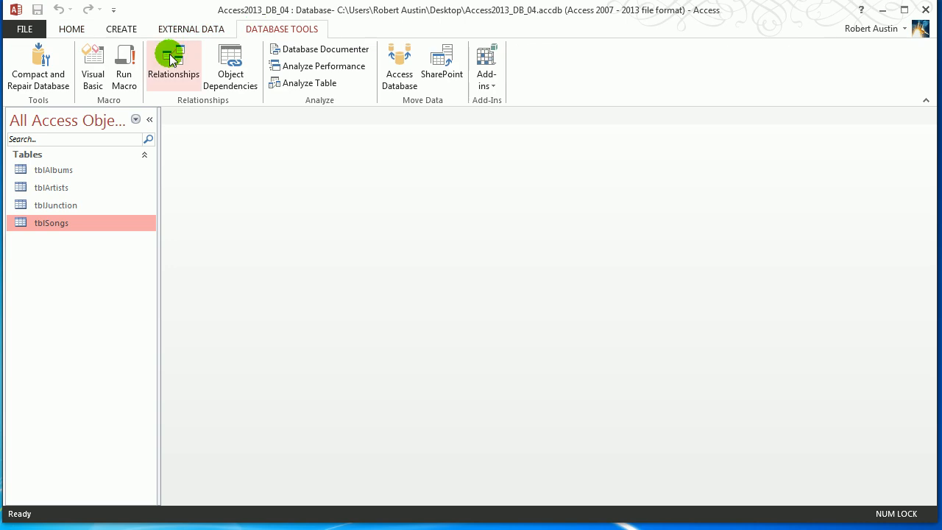
pyautogui.click(170, 53)
pyautogui.rightClick(520, 167)
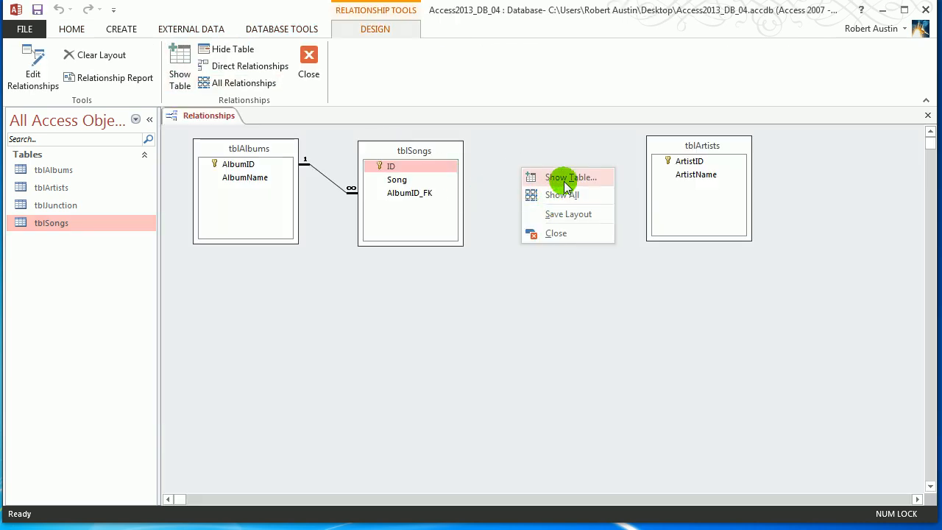
pyautogui.click(557, 177)
pyautogui.click(388, 179)
pyautogui.keyDown('shift'); pyautogui.click(380, 170); pyautogui.keyUp('shift')
pyautogui.click(498, 312)
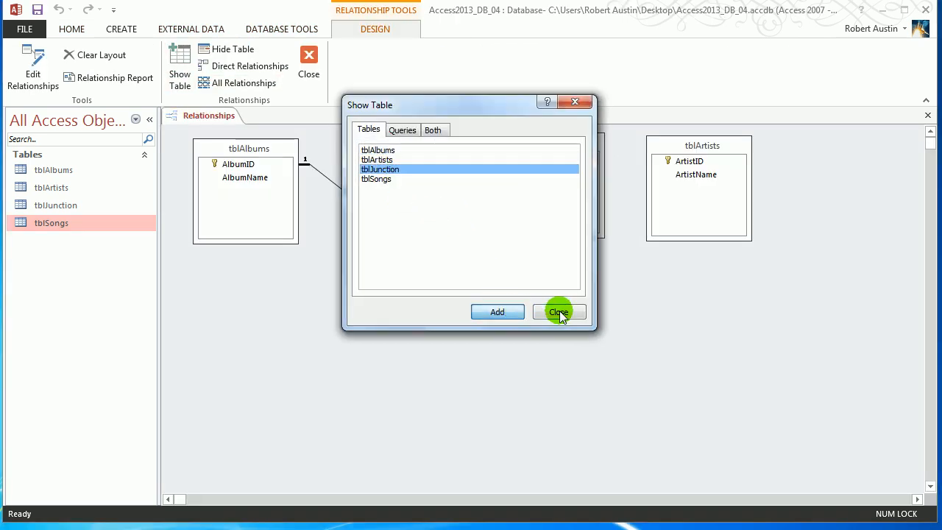
pyautogui.click(558, 312)
pyautogui.moveTo(549, 139); pyautogui.dragTo(553, 144)
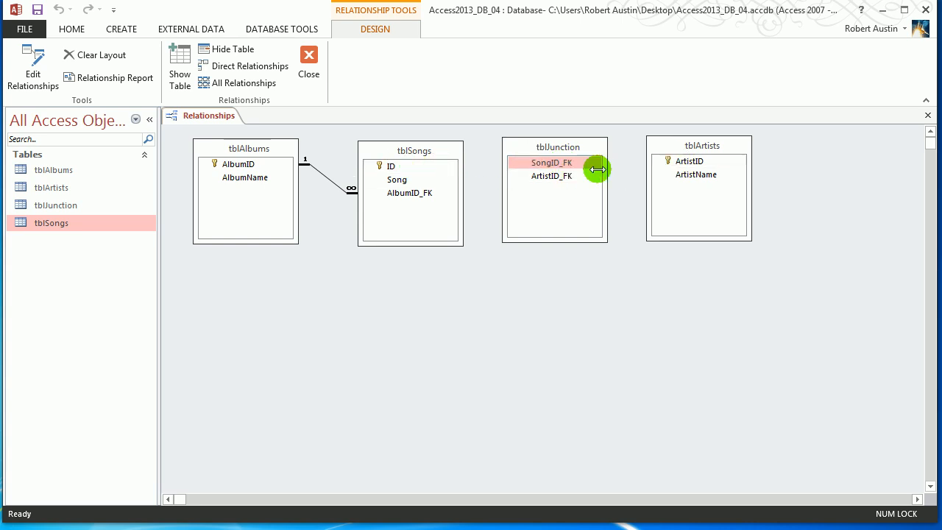
# - Create a one-to-many relationship from ID in tblSongs to SongID_FK in tblJunction with referential integrity enforced
pyautogui.moveTo(558, 168); pyautogui.dragTo(446, 169)
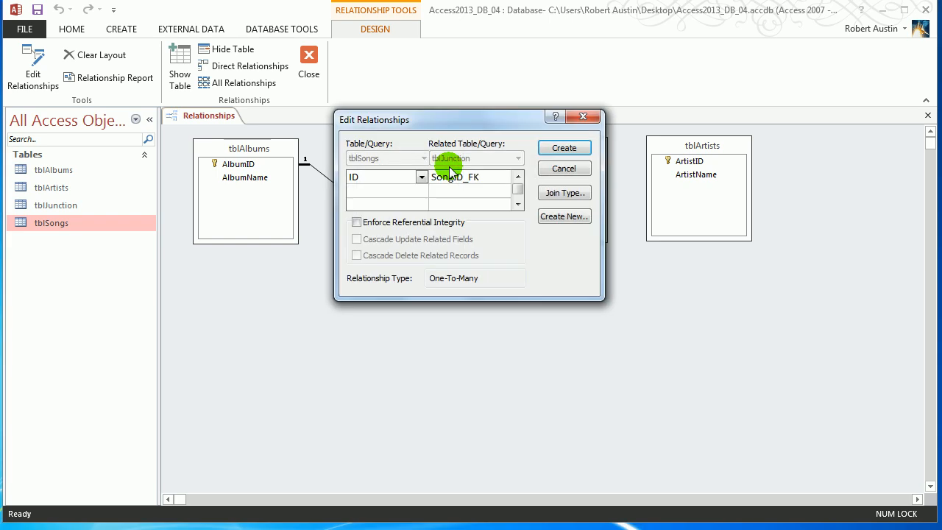
pyautogui.click(357, 222)
pyautogui.click(541, 149)
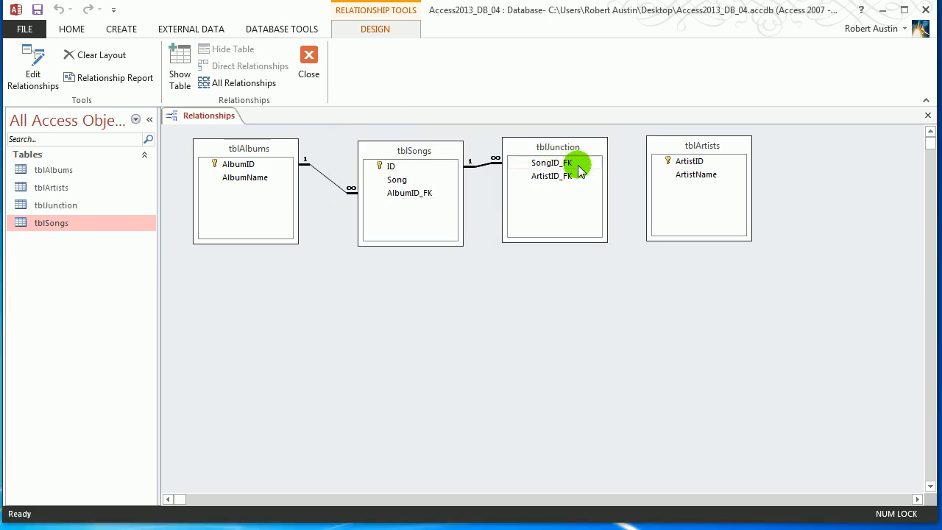
pyautogui.moveTo(580, 174); pyautogui.dragTo(686, 174)
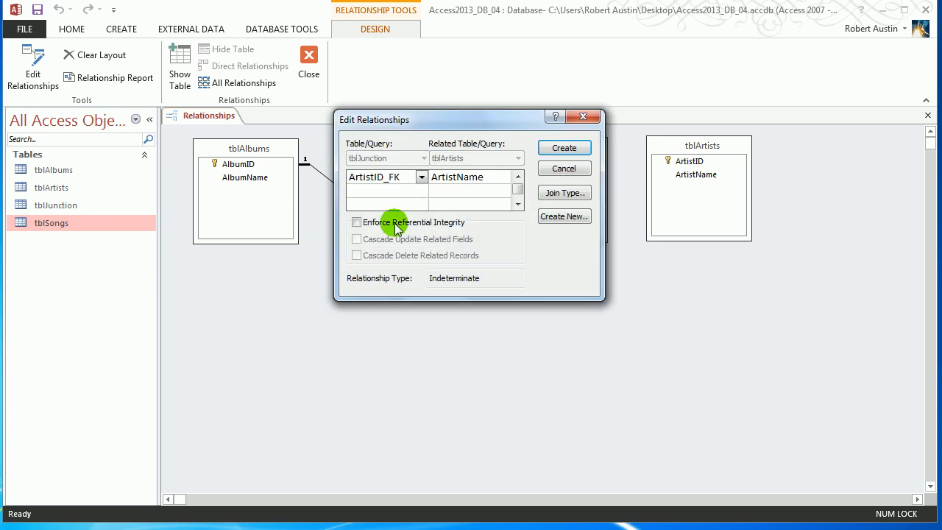
pyautogui.click(356, 222)
pyautogui.click(554, 152)
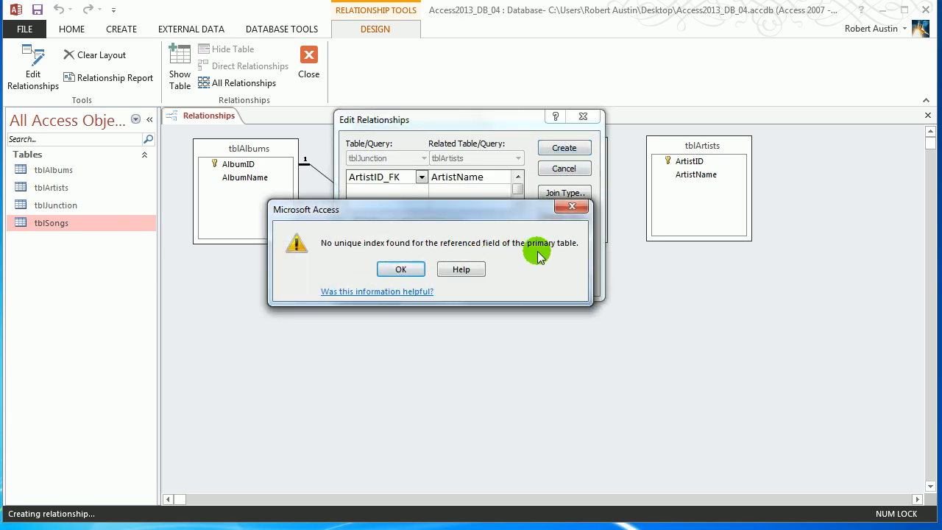
pyautogui.click(400, 271)
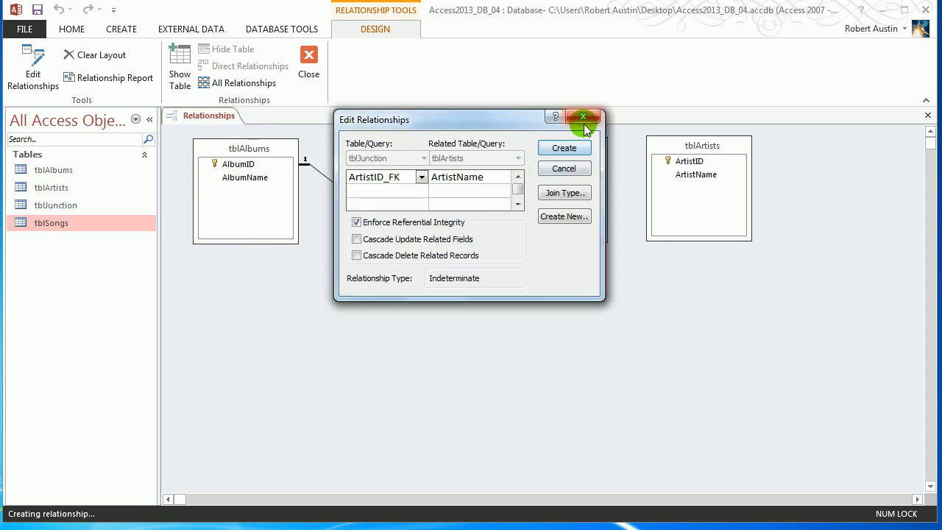
pyautogui.click(587, 123)
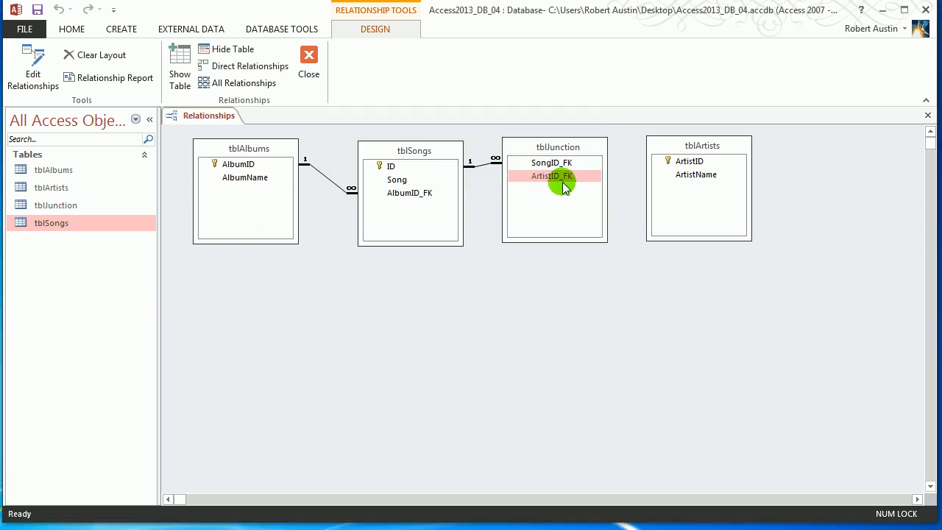
# - Relate ArtistID in tblArtists to ArtistID_FK in tblJunction with referential integrity enforced, and adjust tblJunction's position in the diagram
pyautogui.moveTo(564, 188); pyautogui.dragTo(677, 163)
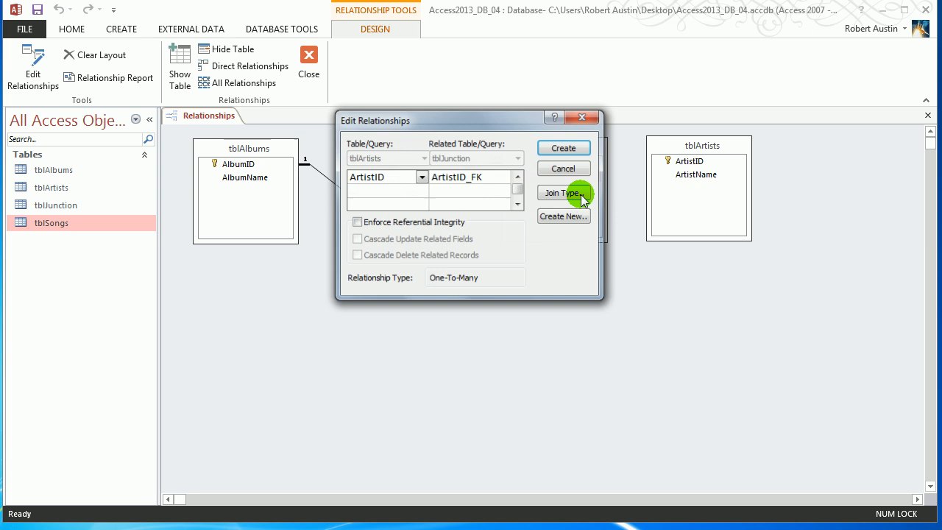
pyautogui.click(357, 222)
pyautogui.click(564, 148)
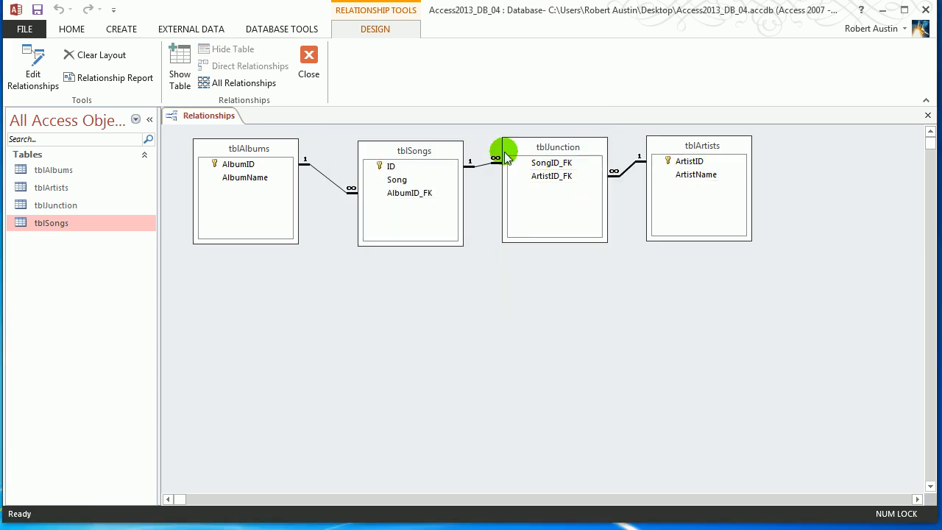
pyautogui.click(537, 145)
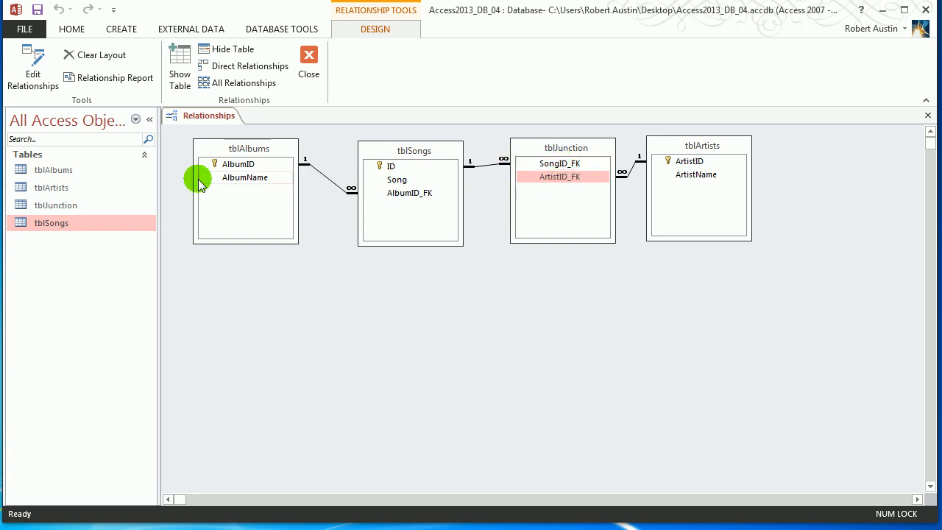
# - Open tblJunction and add a duplicate record linking Sgt. Pepper's Lonely Hearts Club Band to McCartney
pyautogui.doubleClick(64, 200)
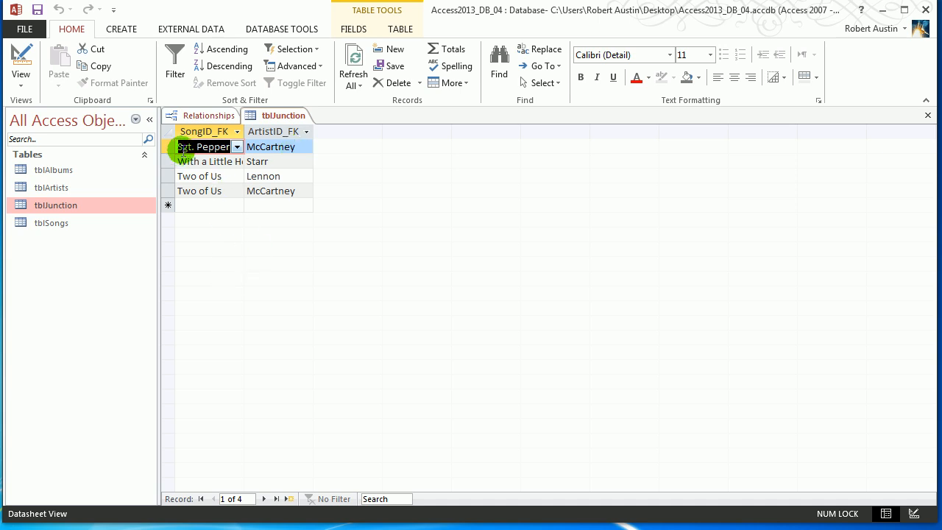
pyautogui.click(236, 205)
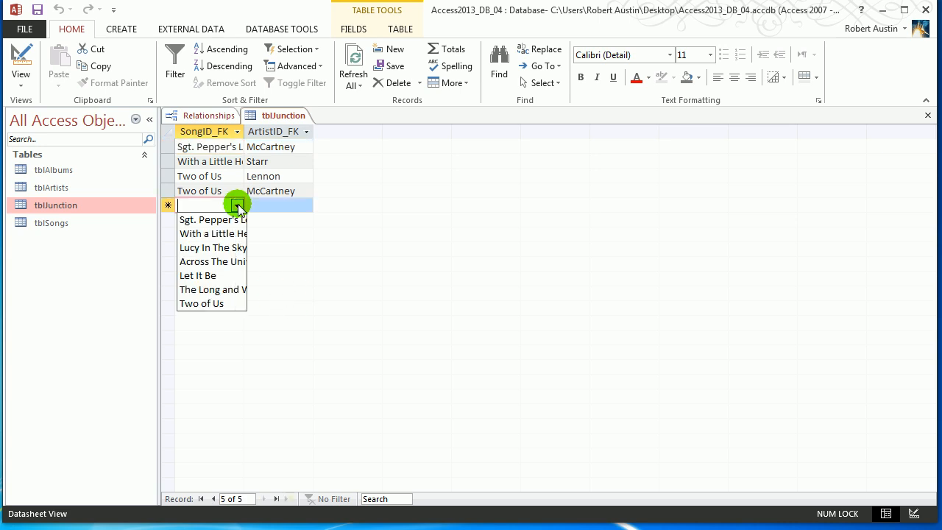
pyautogui.click(233, 220)
pyautogui.click(305, 205)
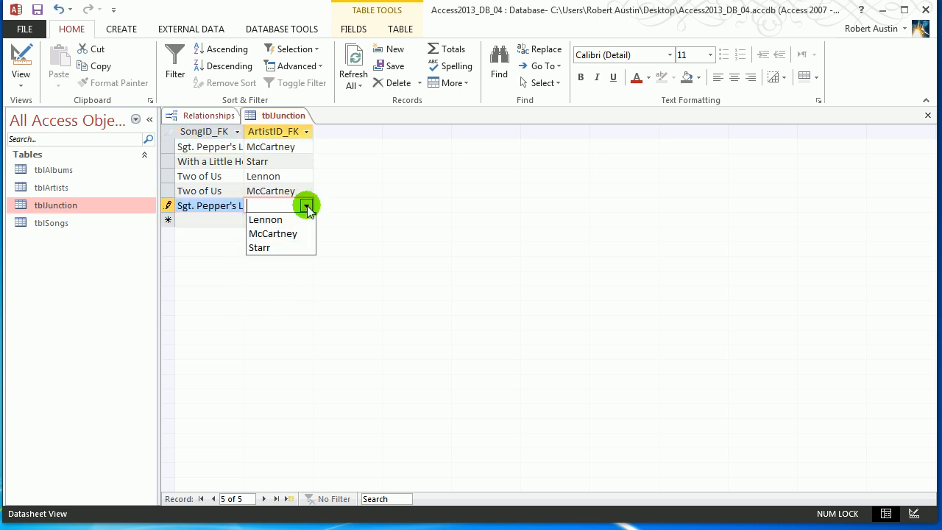
pyautogui.click(295, 235)
pyautogui.click(296, 177)
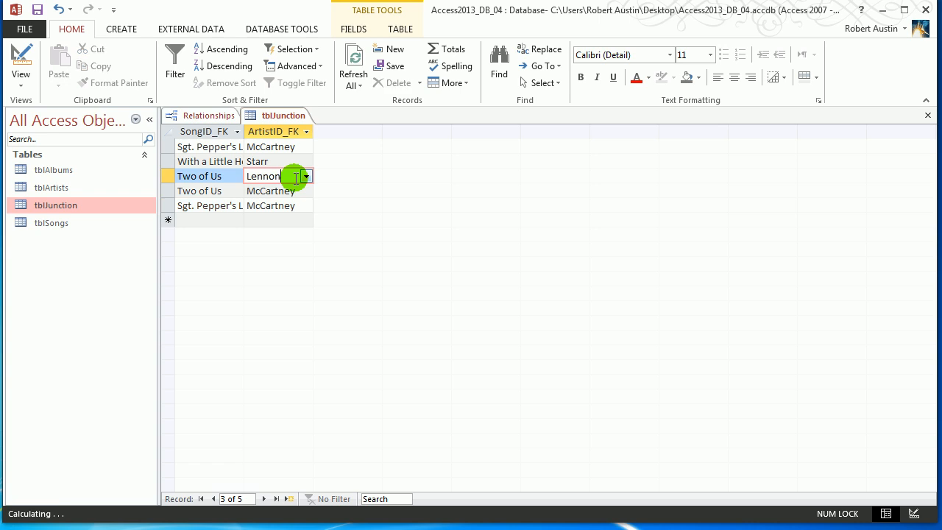
# - Compare the two identical Sgt. Pepper's records in tblJunction and delete the last one
pyautogui.click(167, 206)
pyautogui.click(167, 146)
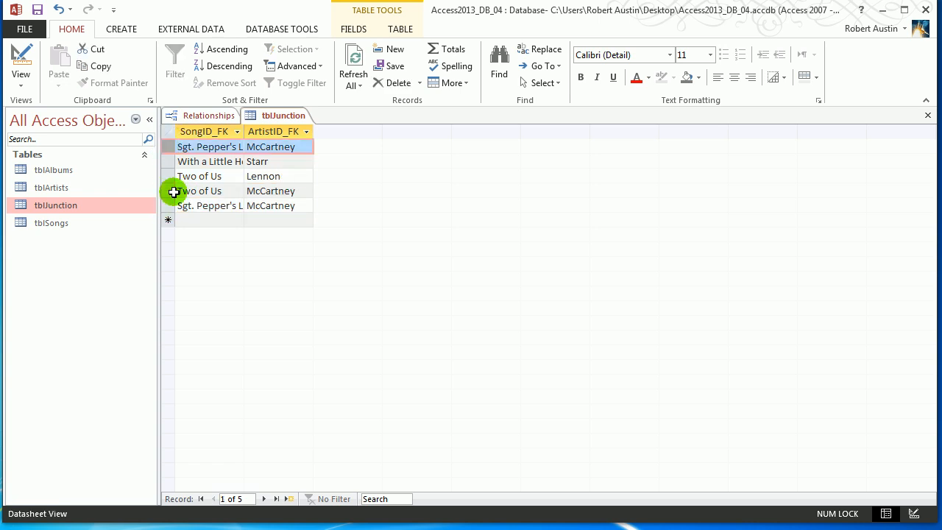
pyautogui.click(168, 206)
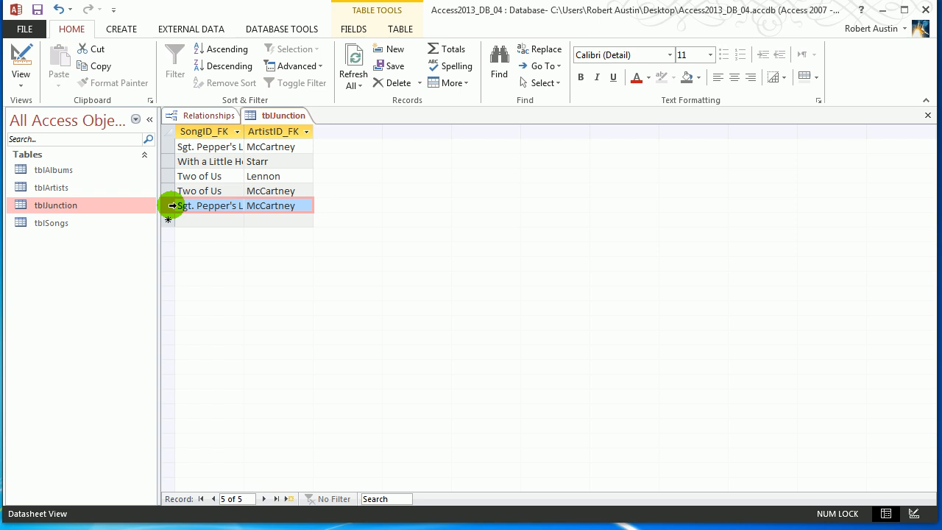
pyautogui.click(168, 147)
pyautogui.click(169, 205)
pyautogui.press('Delete')
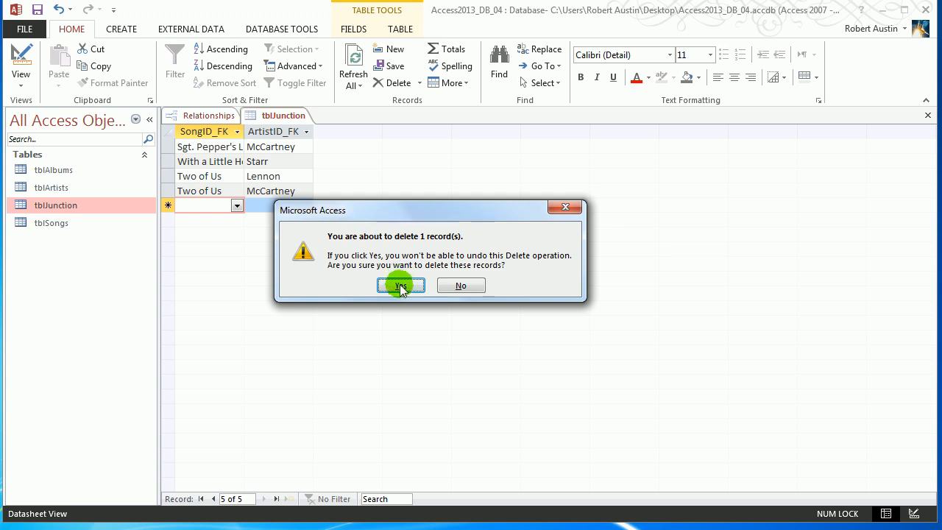
pyautogui.click(393, 286)
# - Close the Relationships diagram and save its layout
pyautogui.rightClick(201, 114)
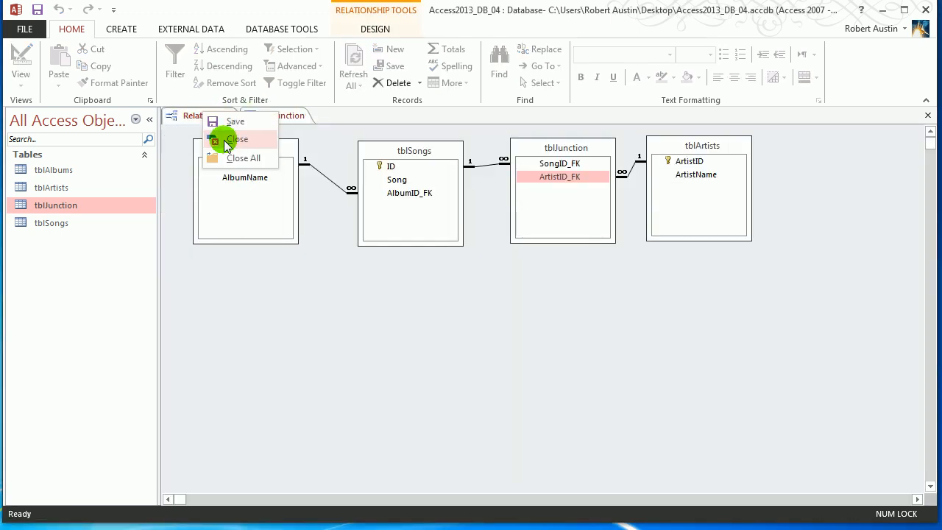
pyautogui.click(227, 141)
pyautogui.click(370, 276)
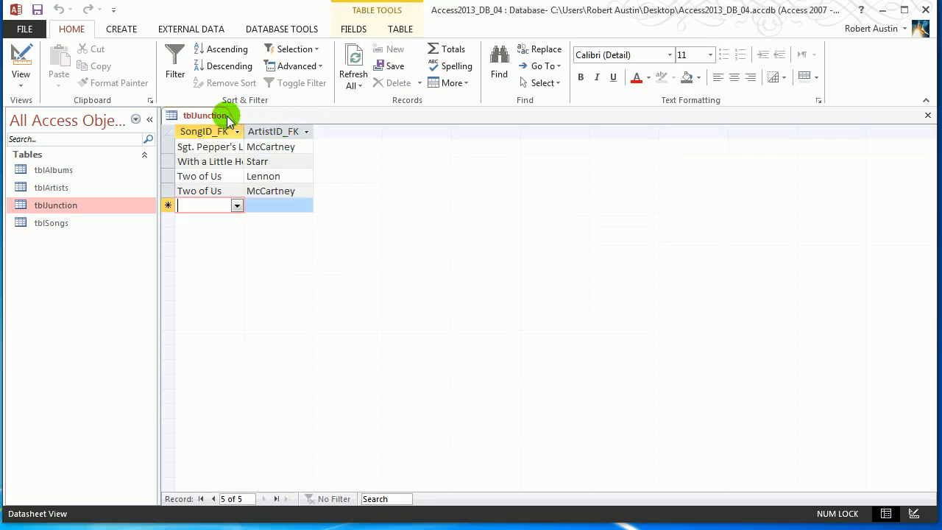
# - Switch tblJunction to Design View and set SongID_FK alone as the primary key
pyautogui.rightClick(220, 114)
pyautogui.click(265, 180)
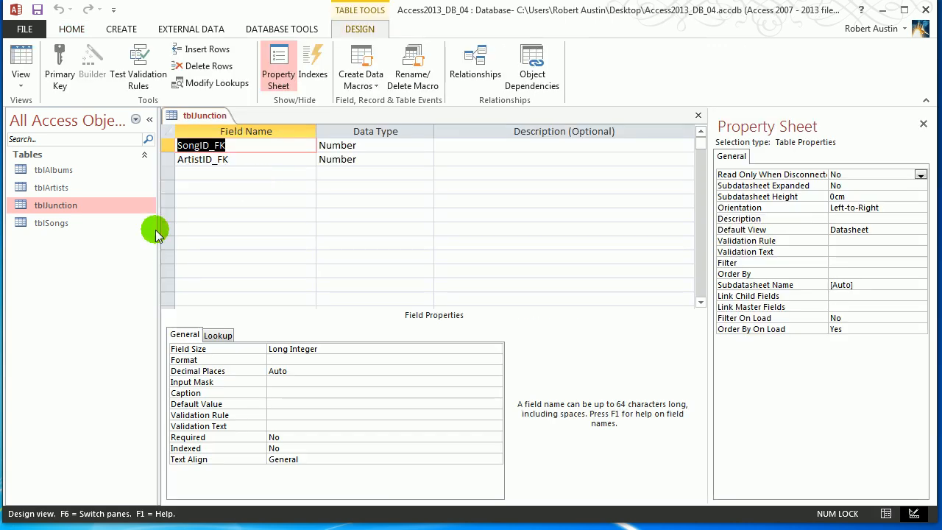
pyautogui.click(168, 146)
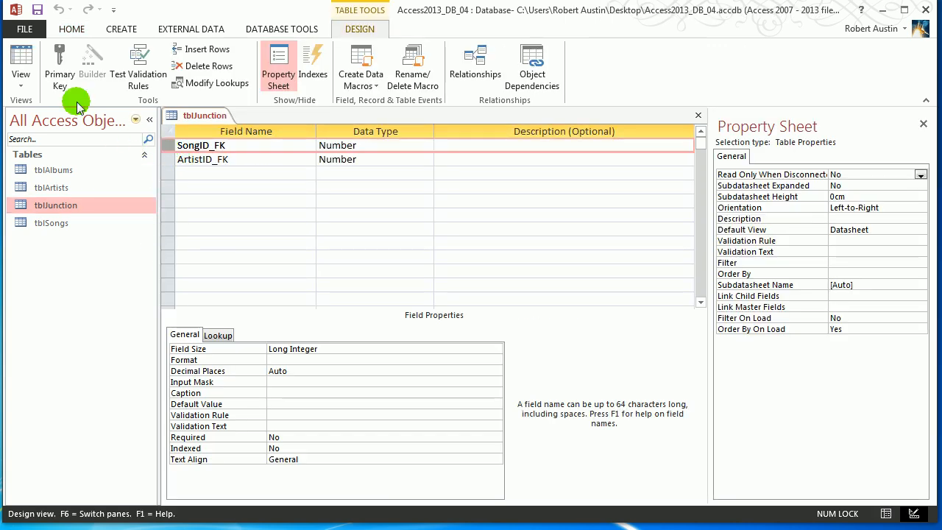
pyautogui.click(59, 70)
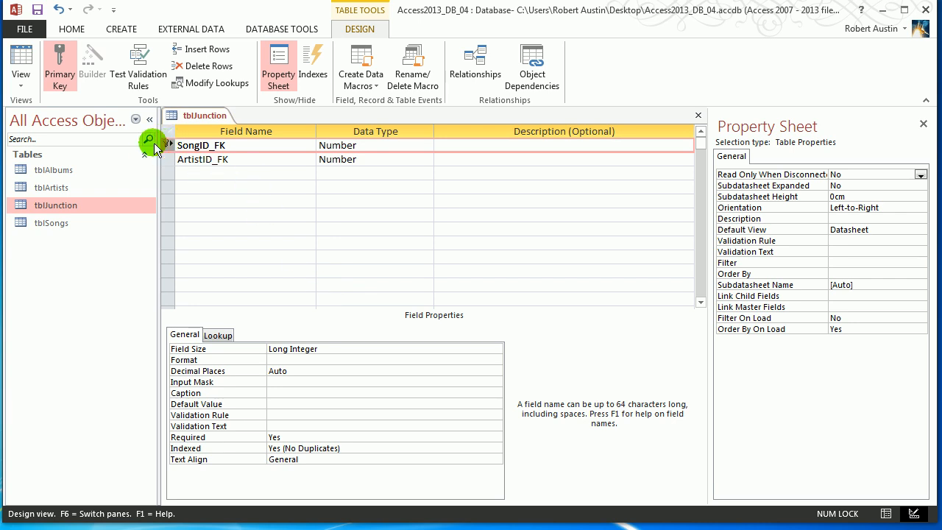
# - Remove the primary key from SongID_FK, save tblJunction and return to Datasheet View
pyautogui.click(60, 70)
pyautogui.rightClick(188, 115)
pyautogui.click(232, 206)
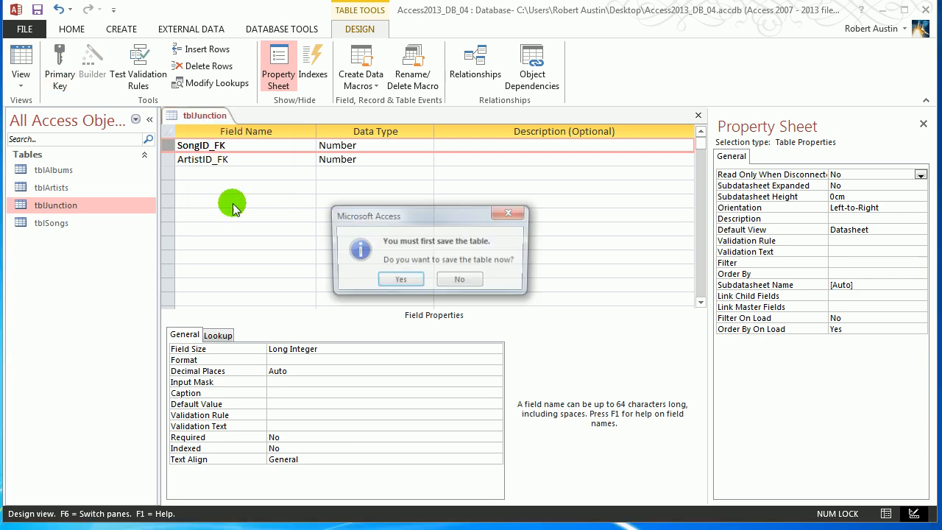
pyautogui.click(406, 280)
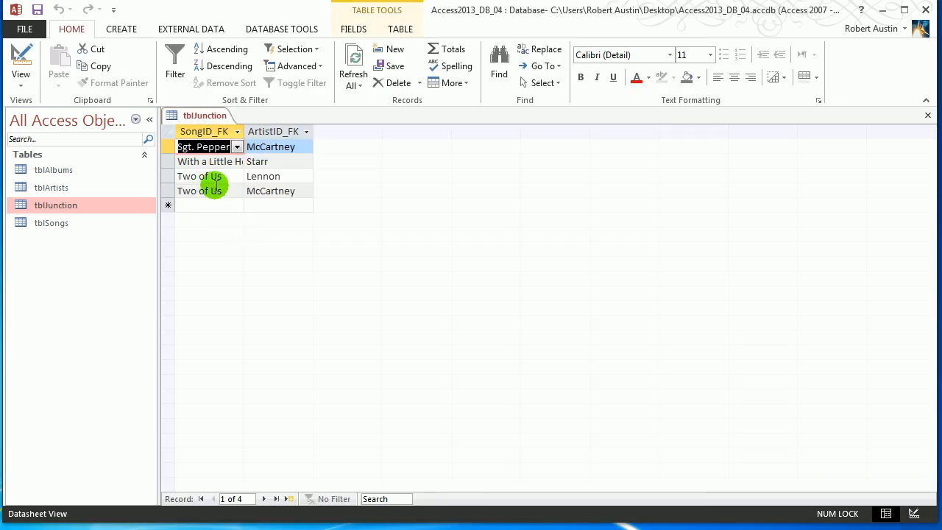
# - Switch tblJunction from Datasheet View to Design View
pyautogui.rightClick(209, 116)
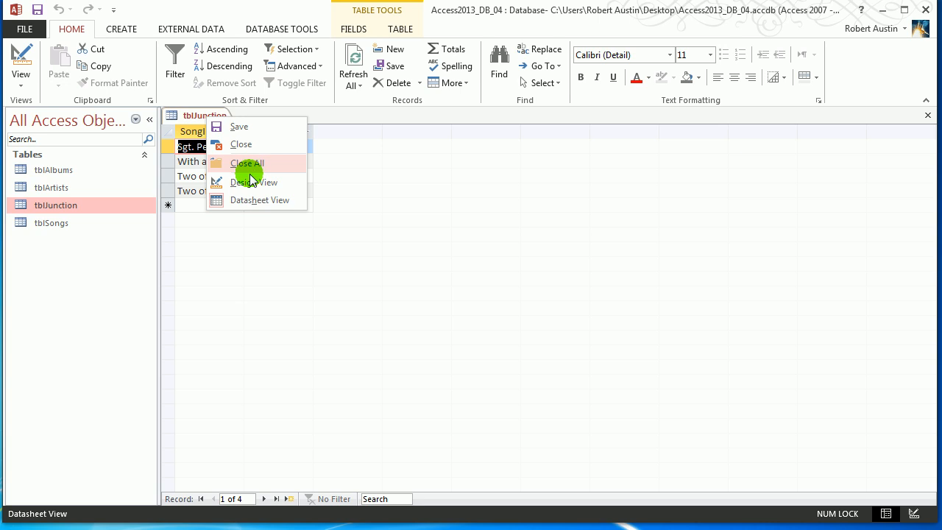
pyautogui.click(251, 182)
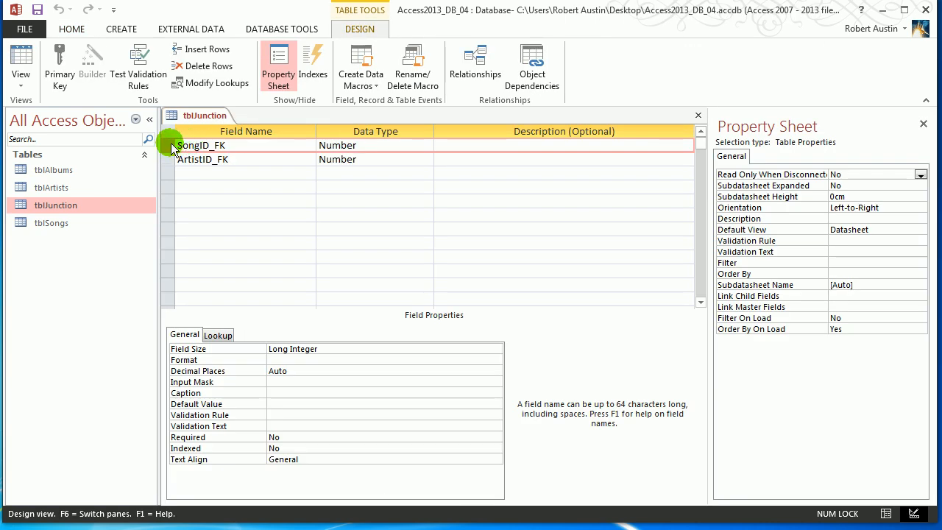
# - Try to save tblJunction with SongID_FK alone as the primary key, and remove that key again
pyautogui.click(60, 67)
pyautogui.rightClick(207, 117)
pyautogui.click(210, 121)
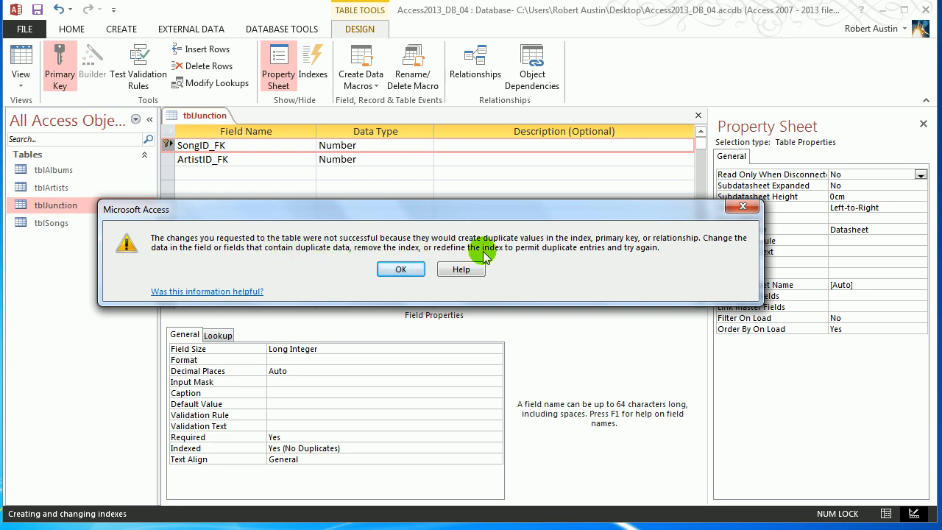
pyautogui.click(743, 207)
pyautogui.click(429, 280)
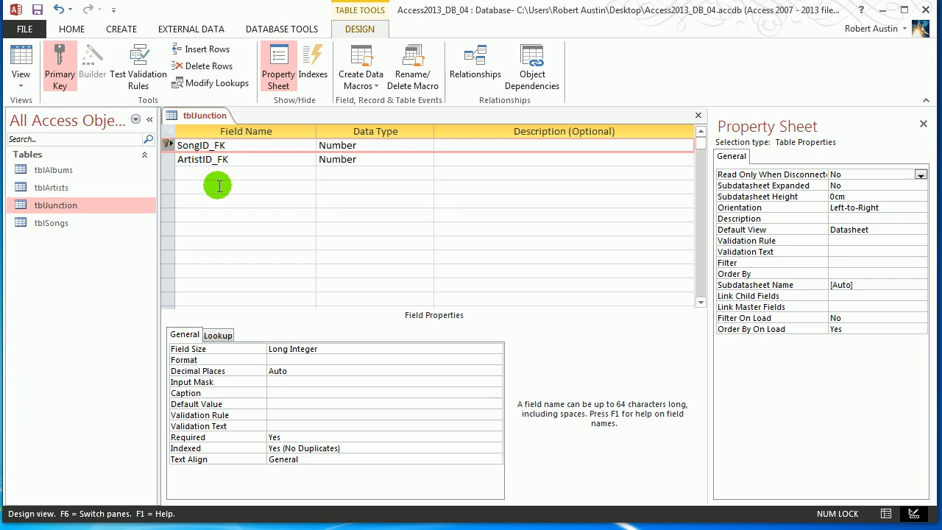
pyautogui.click(59, 59)
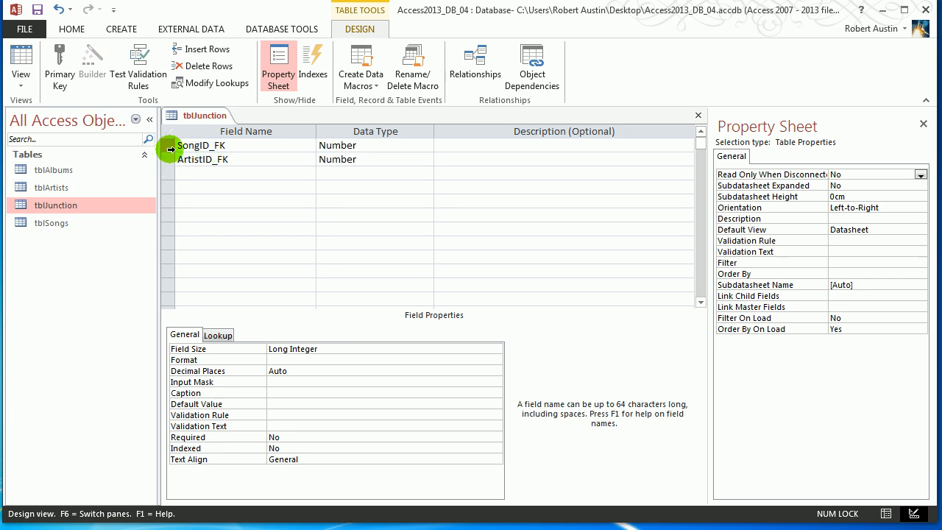
# - Set SongID_FK and ArtistID_FK together as a composite primary key, save tblJunction and return to Datasheet View
pyautogui.moveTo(169, 160); pyautogui.dragTo(169, 150)
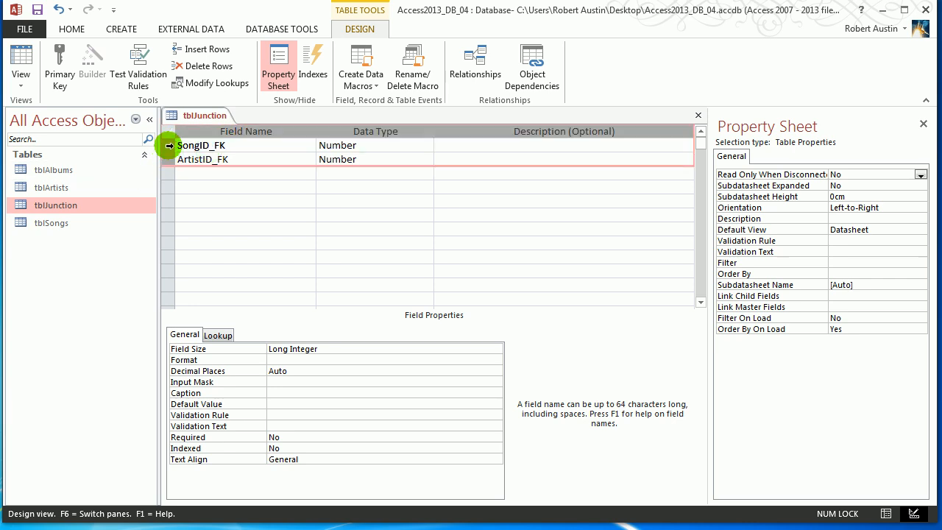
pyautogui.click(59, 67)
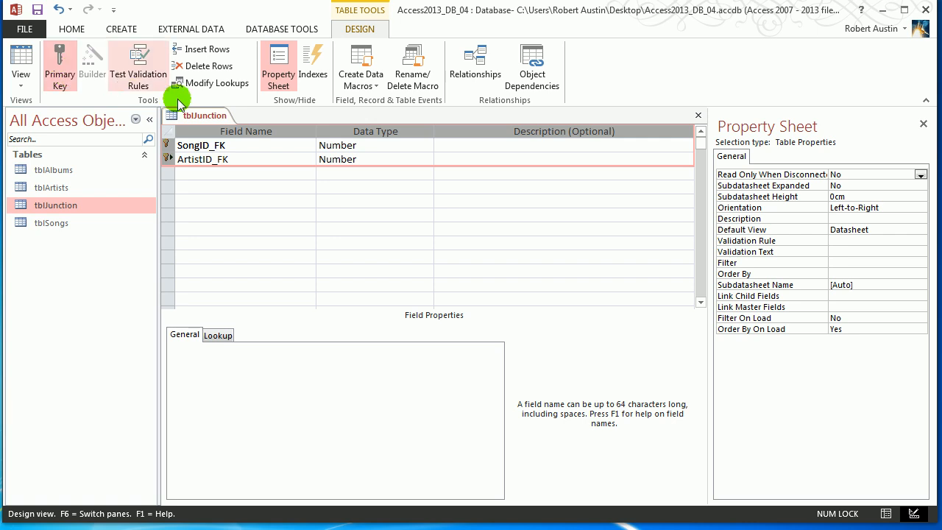
pyautogui.rightClick(214, 116)
pyautogui.click(231, 129)
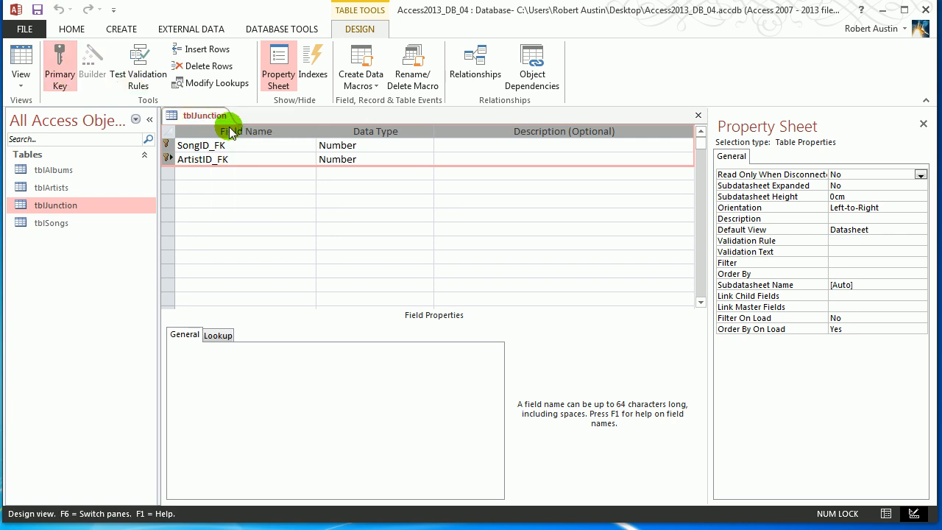
pyautogui.rightClick(205, 122)
pyautogui.click(250, 201)
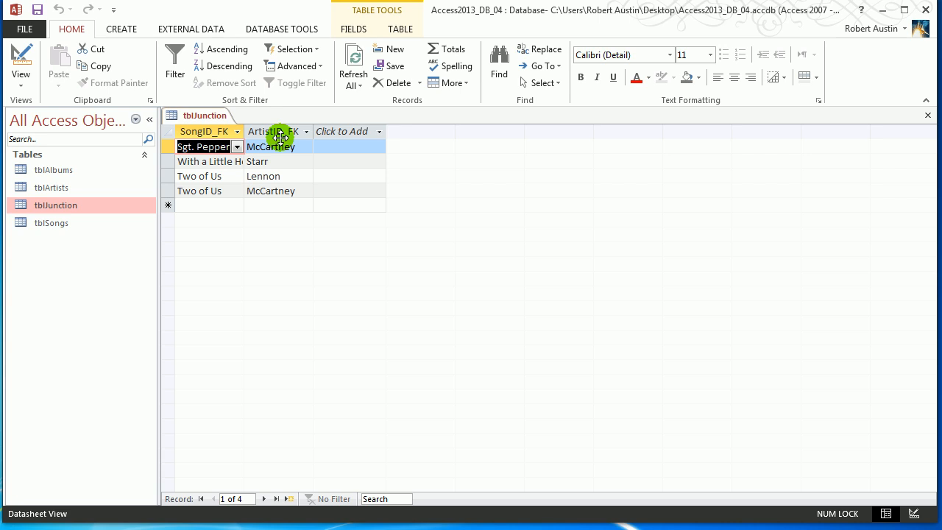
# - Try to add a duplicate record pairing the Sgt. Pepper's song with McCartney in tblJunction, and discard the entry
pyautogui.click(211, 133)
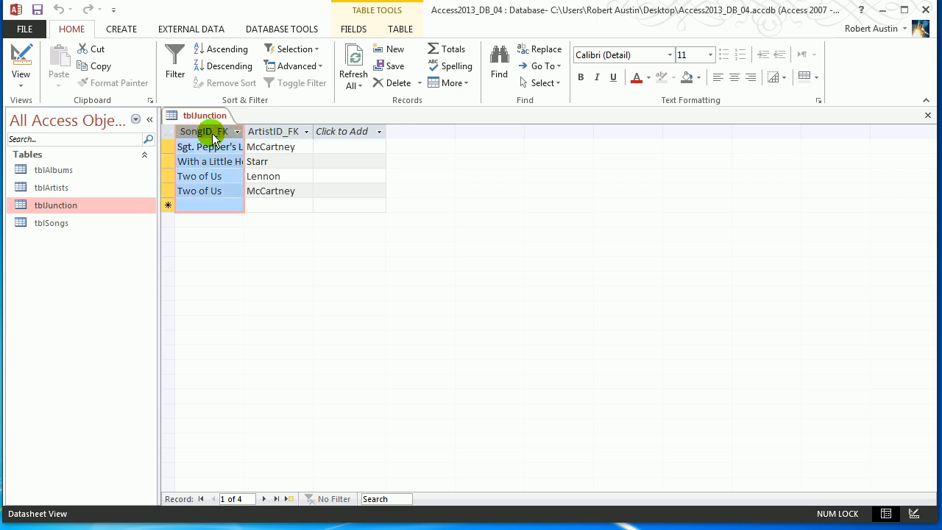
pyautogui.click(273, 132)
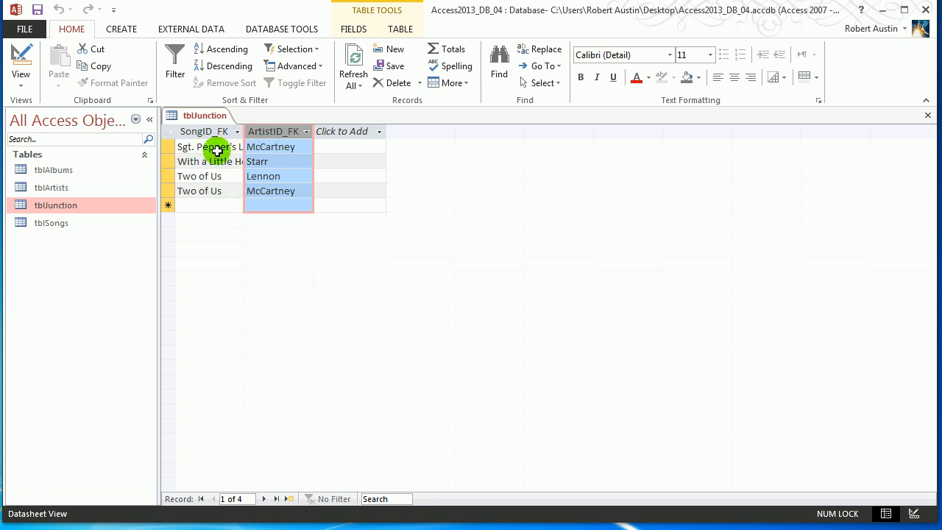
pyautogui.click(237, 207)
pyautogui.click(221, 220)
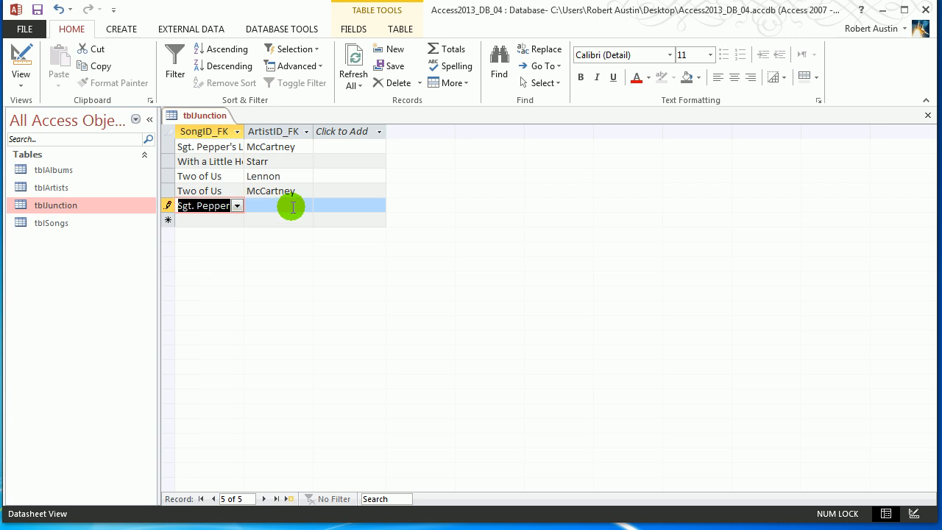
pyautogui.click(290, 205)
pyautogui.click(305, 206)
pyautogui.click(295, 233)
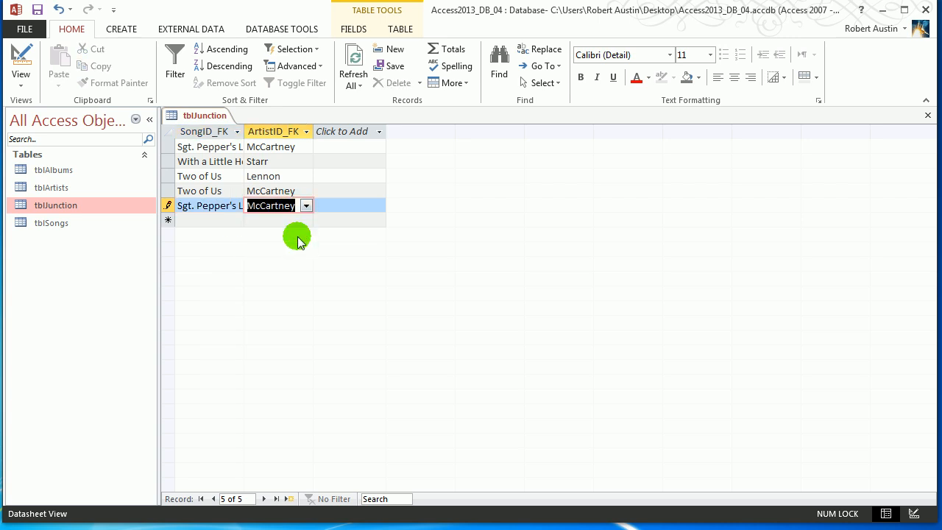
pyautogui.click(288, 191)
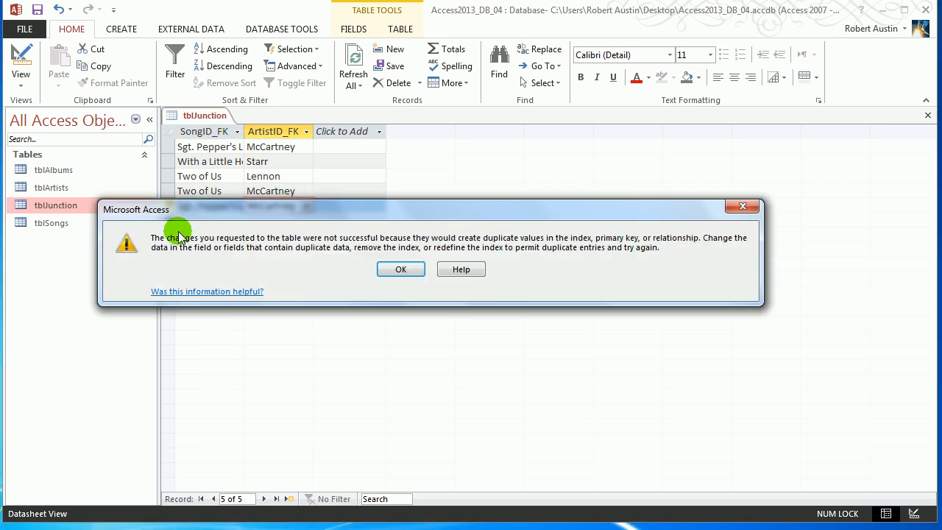
pyautogui.click(393, 272)
pyautogui.press('Escape')
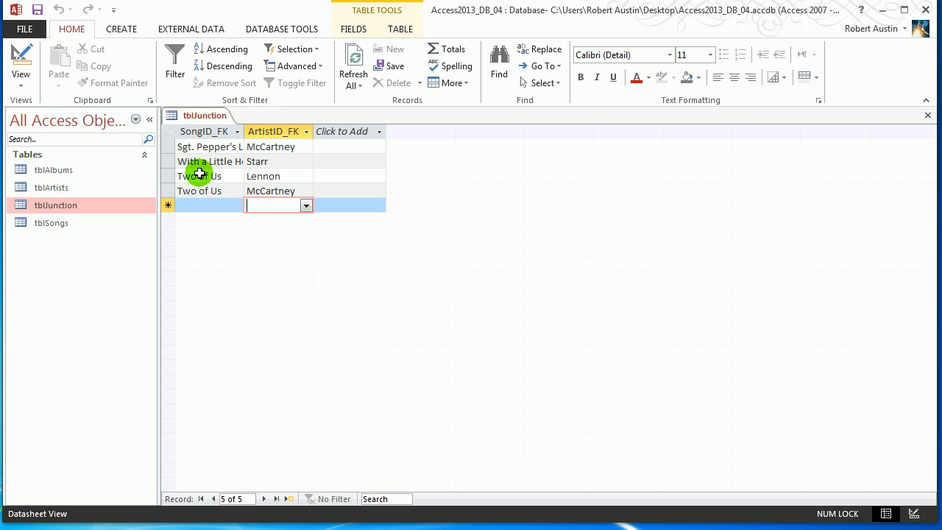
# - Close tblJunction and open the database's Relationships diagram
pyautogui.rightClick(200, 115)
pyautogui.click(231, 145)
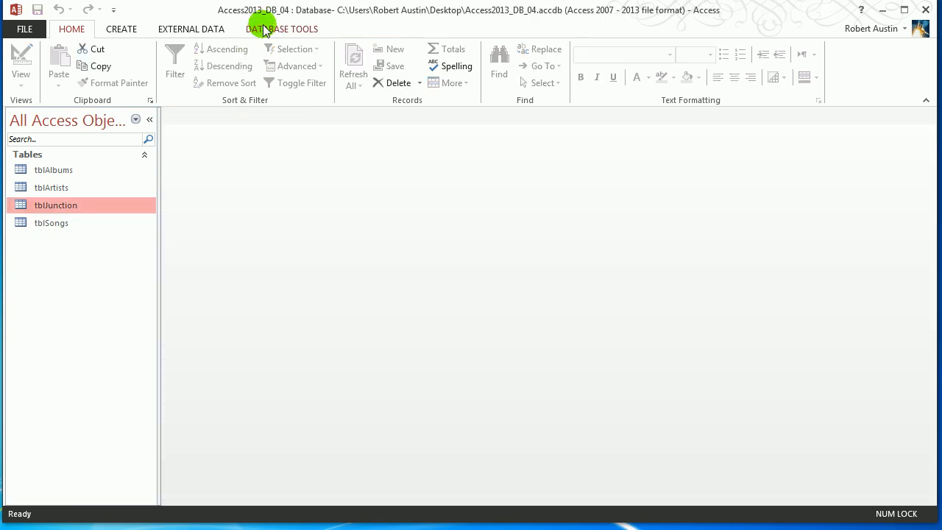
pyautogui.click(278, 29)
pyautogui.click(174, 54)
# - Reposition the tblJunction box between tblSongs and tblArtists in the Relationships diagram, roughly level with them
pyautogui.click(547, 163)
pyautogui.moveTo(548, 148); pyautogui.dragTo(547, 183)
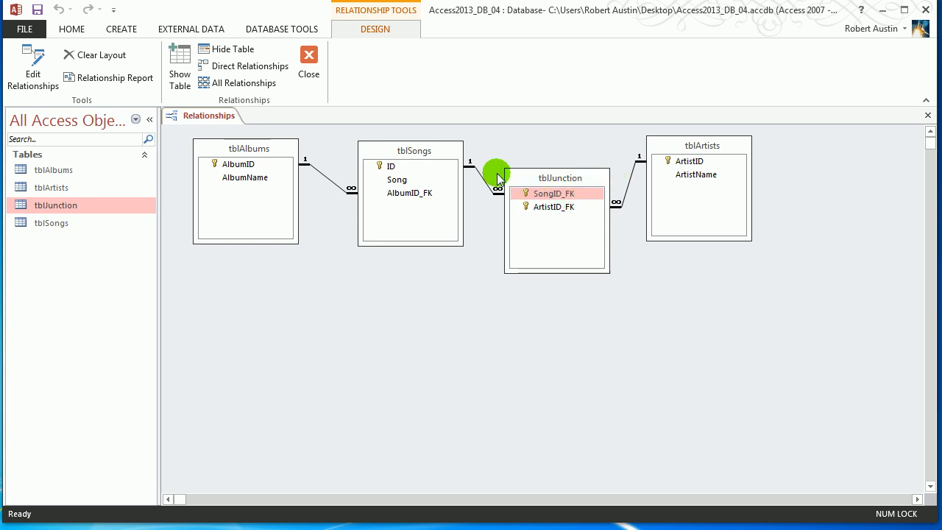
pyautogui.moveTo(565, 181); pyautogui.dragTo(561, 228)
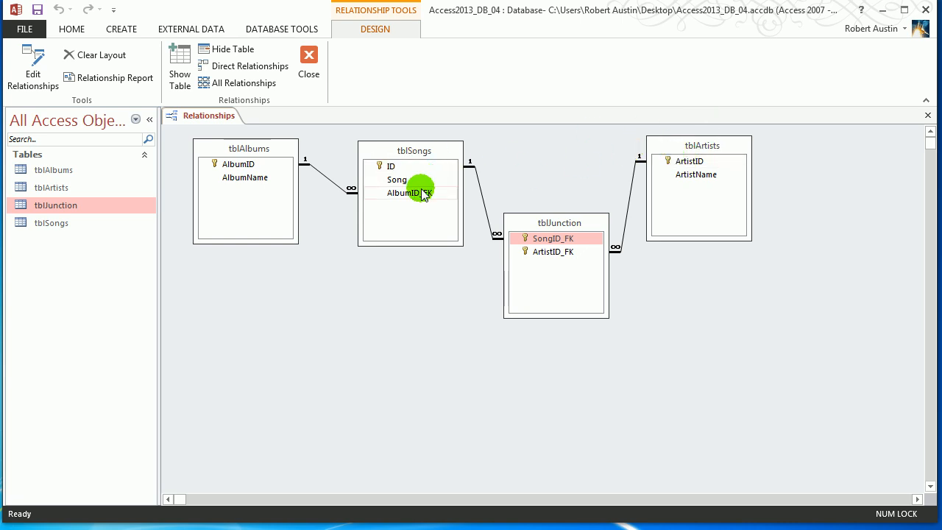
pyautogui.moveTo(550, 229); pyautogui.dragTo(547, 170)
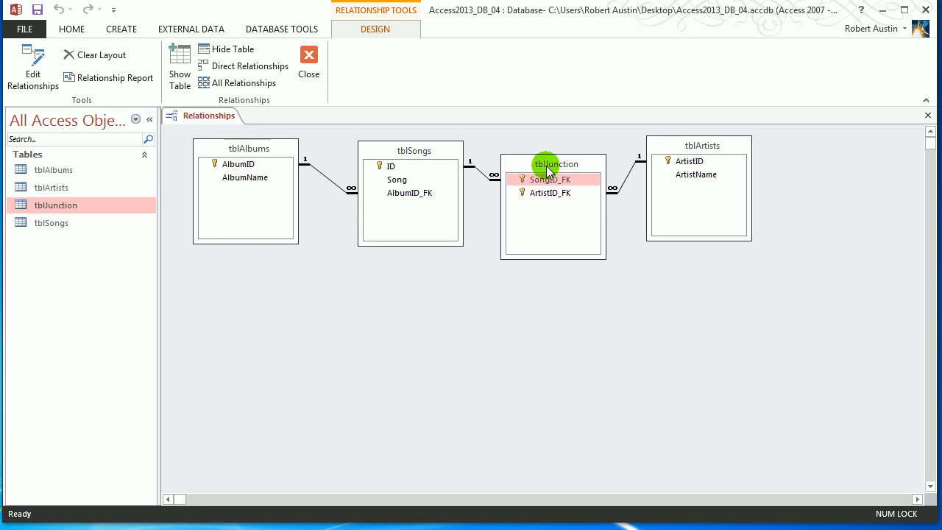